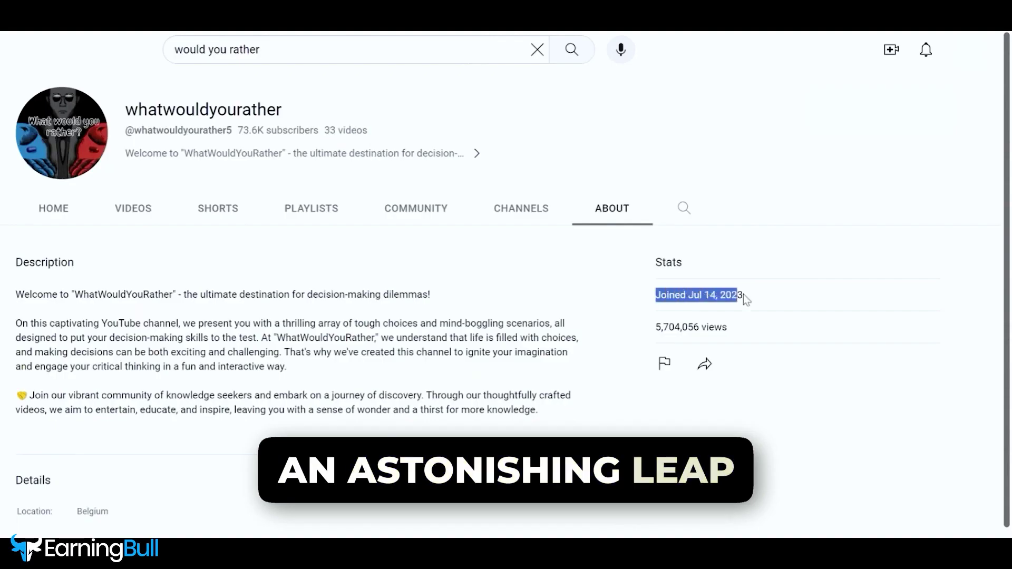
Highlight the channel's Joined date, then browse its Shorts grid of red/blue would-you-rather videos
left_click_drag(746, 299, 780, 303)
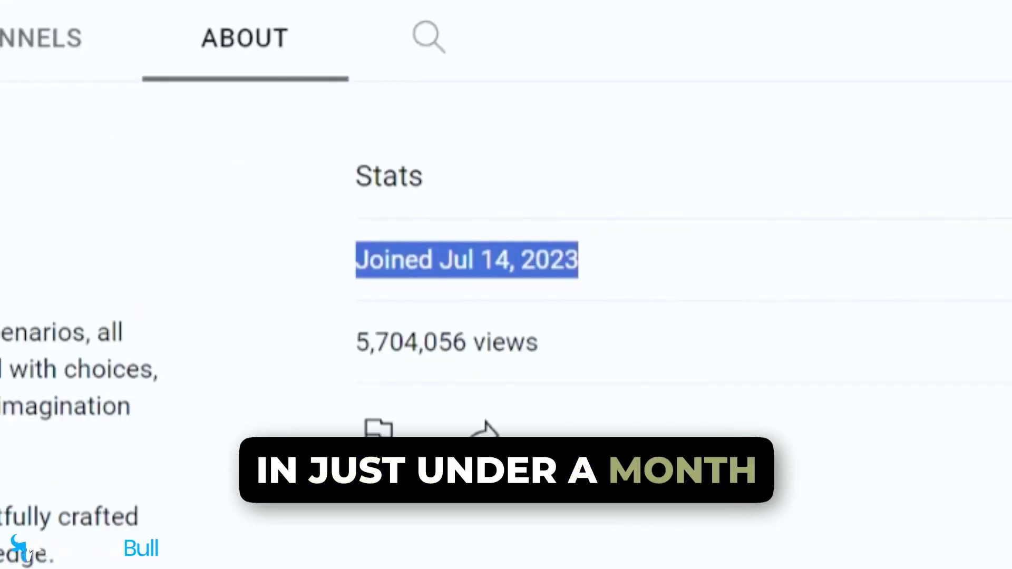
left_click(713, 274)
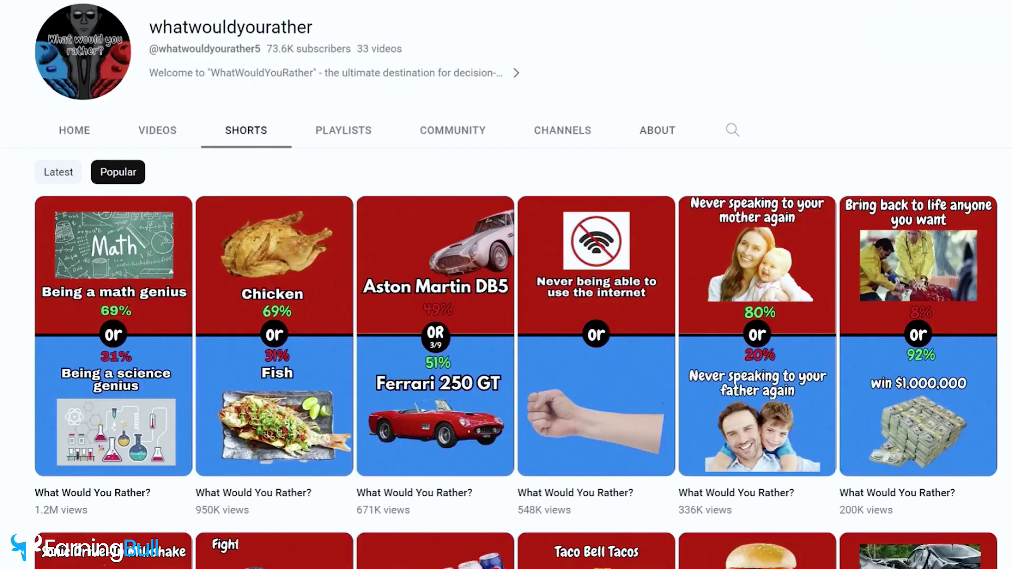
scroll(516, 295, "down", 10)
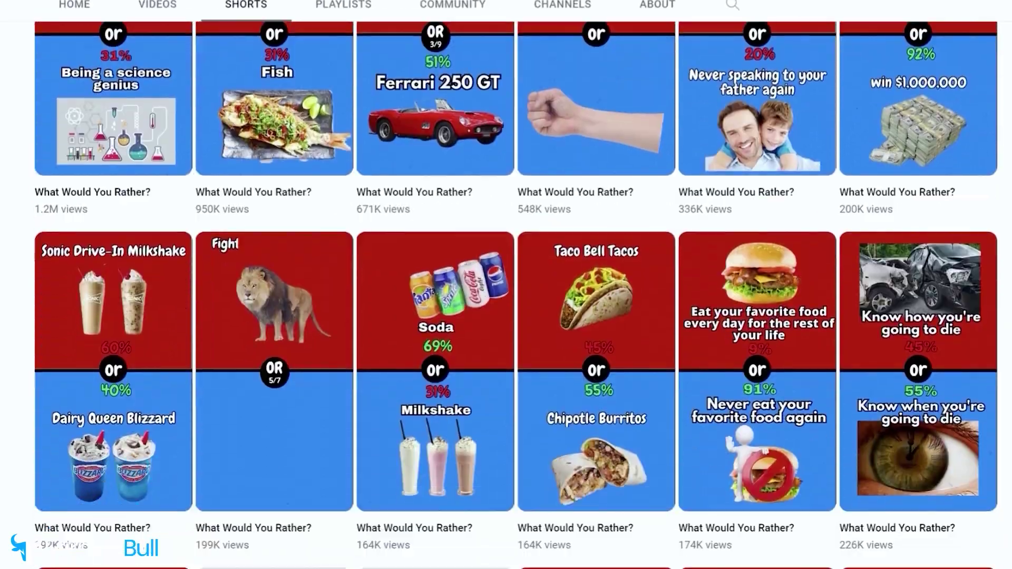
scroll(515, 295, "down", 3)
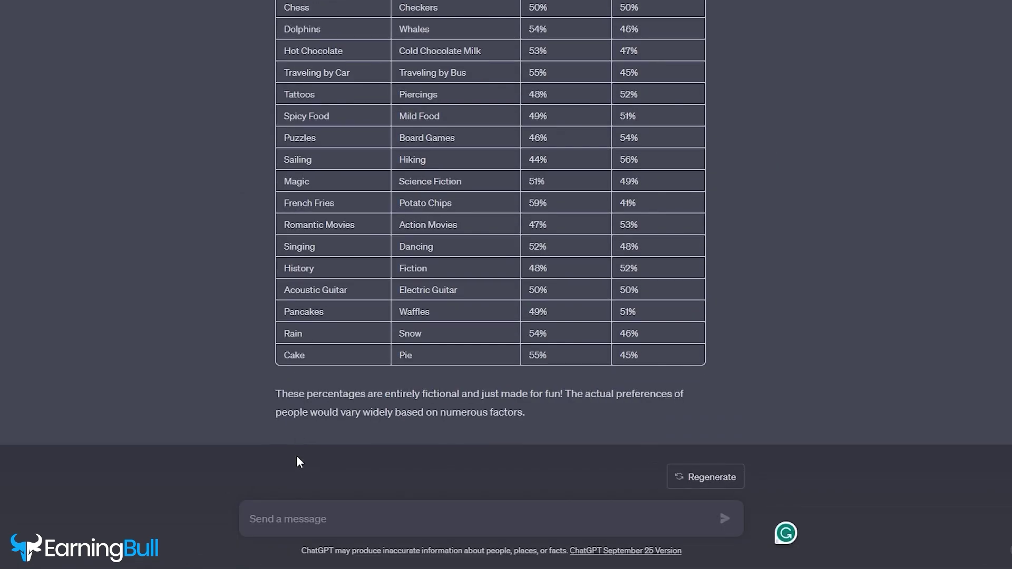
Send the car 'what would you pick' prompt to ChatGPT, then open Canva.com via Google
type("Create a chart of the \"What Would You Pick?\" game between two things, with 50 different questions. In the first column, add Thing 1, and in the second column, add Thing 2. In the third column, add an imaginary percentage of how many people would choose Thing 1. In the fourth column, add an imaginary percentage of how many people would choose Thing 2.")
key("Return")
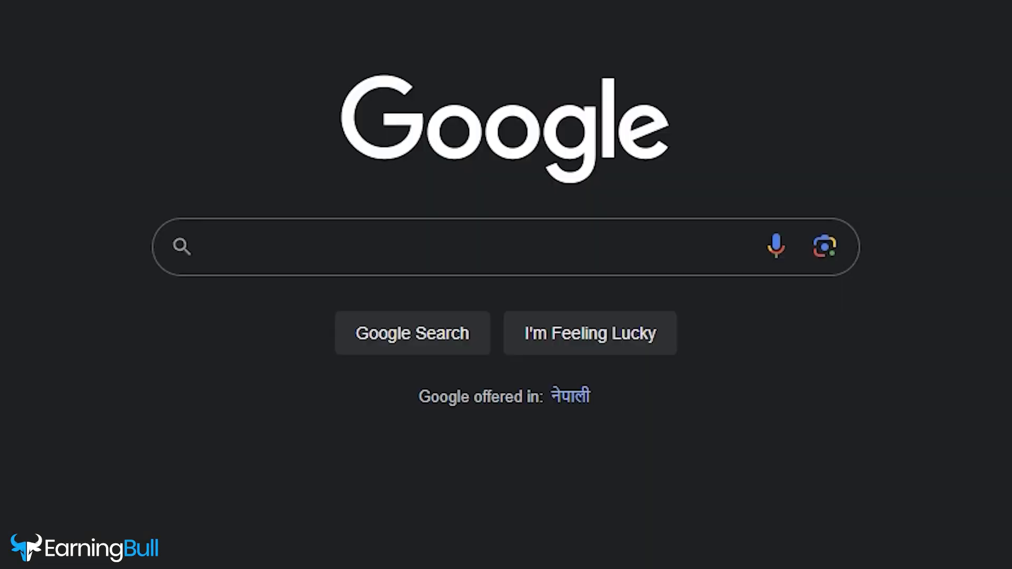
left_click(280, 253)
type("Canva.com")
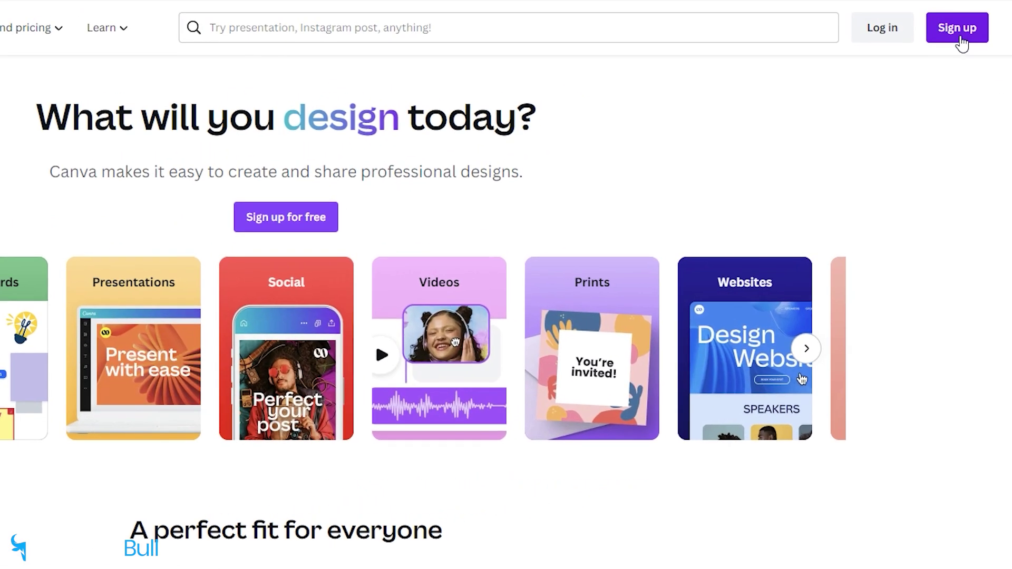
left_click(958, 33)
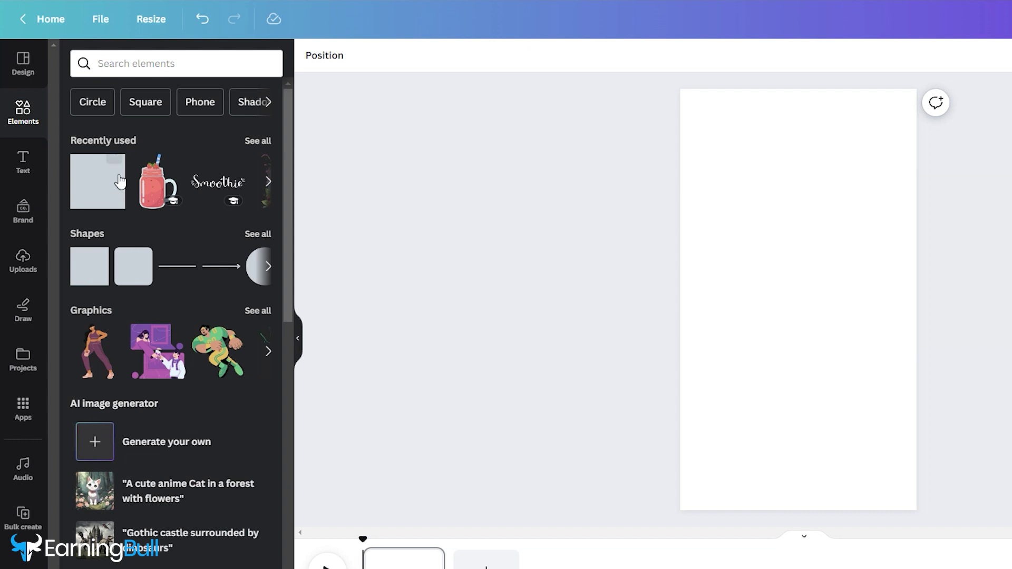
Add a red square stretched over the page's top half
left_click(83, 280)
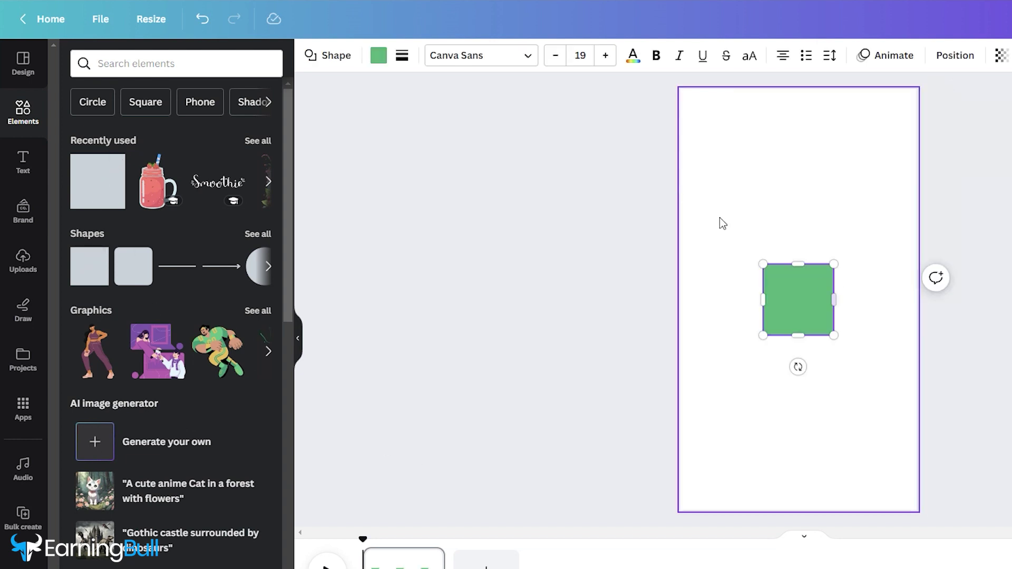
left_click(377, 57)
left_click(74, 149)
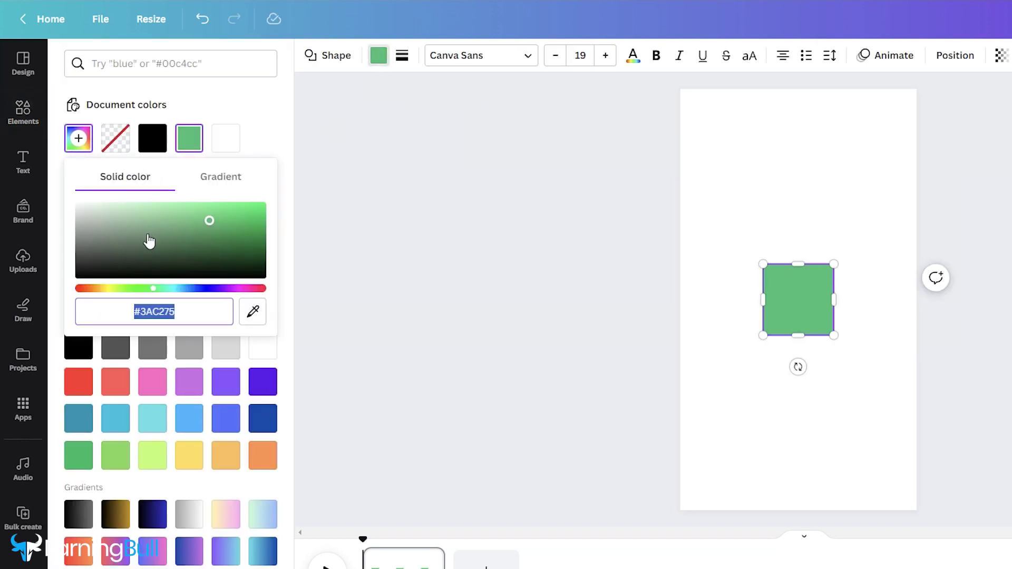
left_click(253, 289)
left_click_drag(785, 302, 703, 126)
left_click_drag(752, 161, 915, 299)
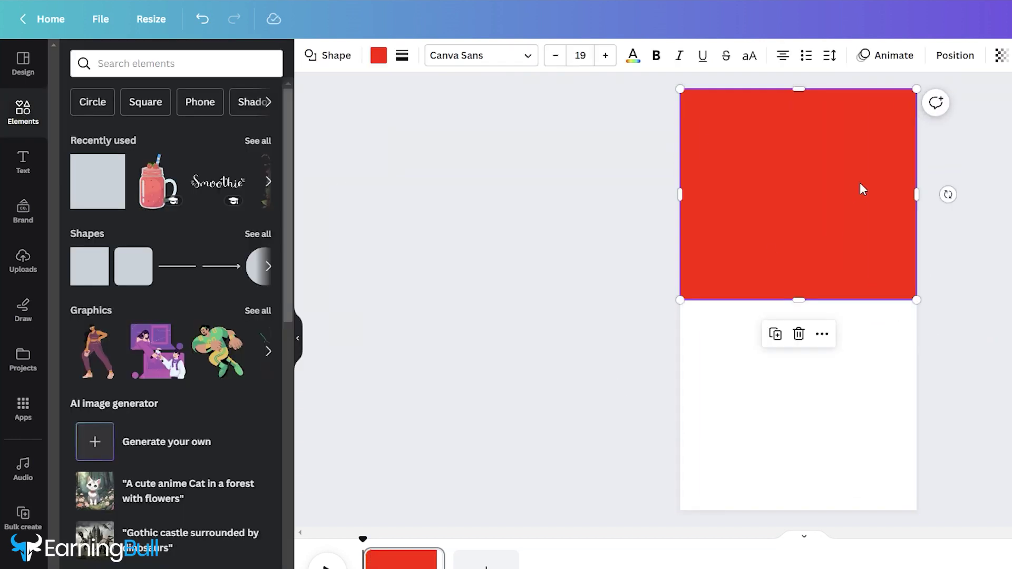
Copy the red rectangle into the bottom half and recolour it blue
left_click_drag(797, 237, 796, 436)
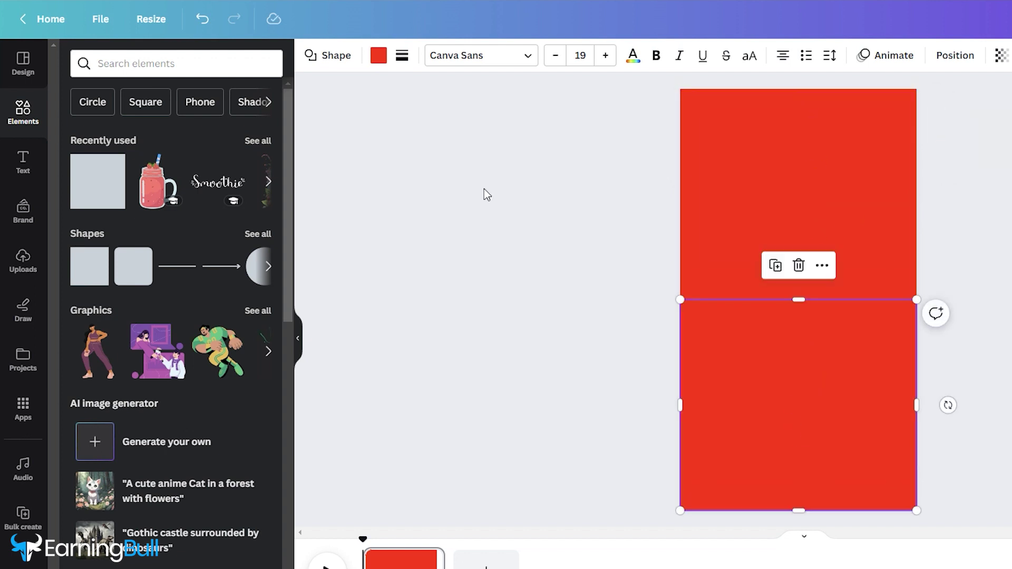
left_click(378, 55)
left_click(78, 138)
left_click_drag(158, 289, 188, 288)
Add a thin full-width black bar along the red/blue seam, plus another square
left_click(563, 307)
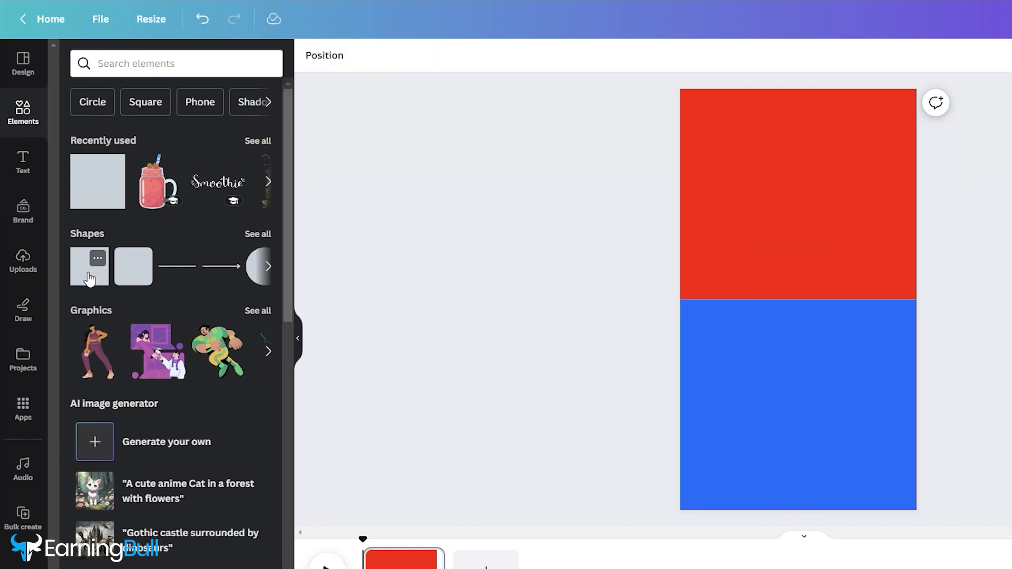
left_click(93, 264)
left_click(153, 138)
left_click_drag(772, 300, 465, 298)
left_click_drag(834, 300, 1009, 300)
left_click_drag(772, 264, 751, 297)
left_click(90, 266)
Make the new square black and turn it into a circle
left_click(378, 55)
left_click(80, 358)
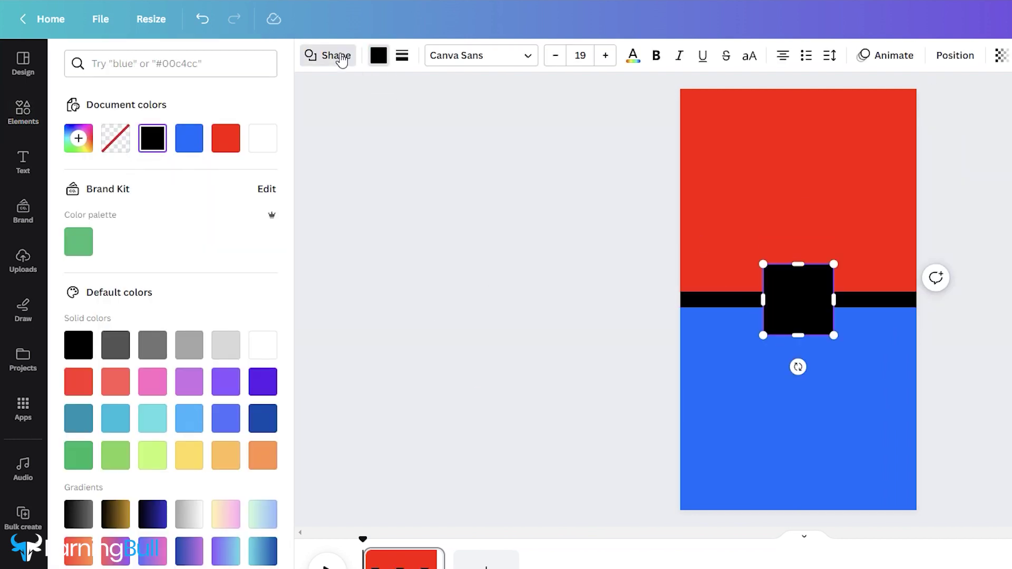
left_click(328, 55)
left_click(238, 119)
left_click(694, 169)
Add an 'OR' heading in the Archivo Black font
left_click(22, 161)
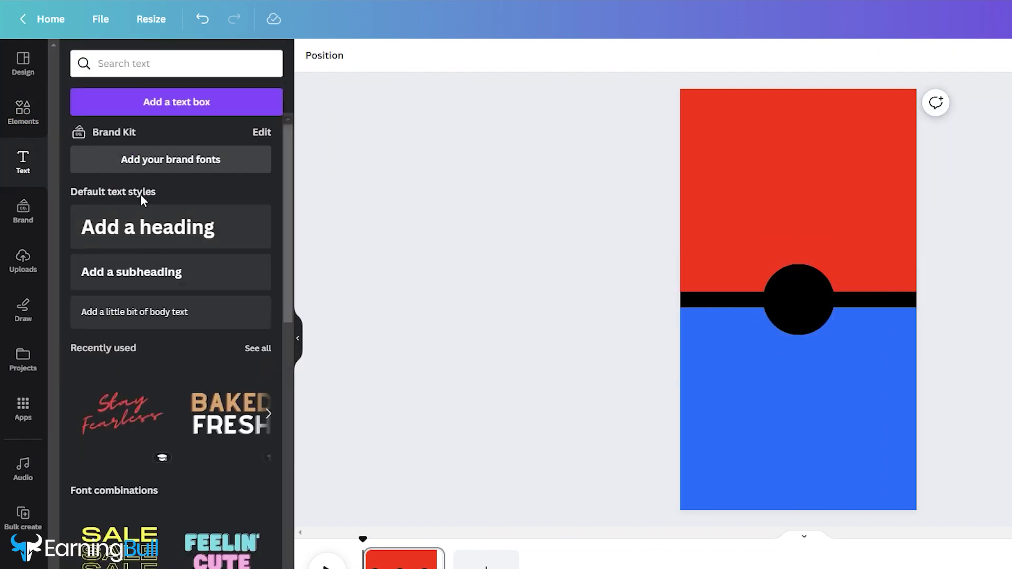
left_click(148, 226)
type("OR")
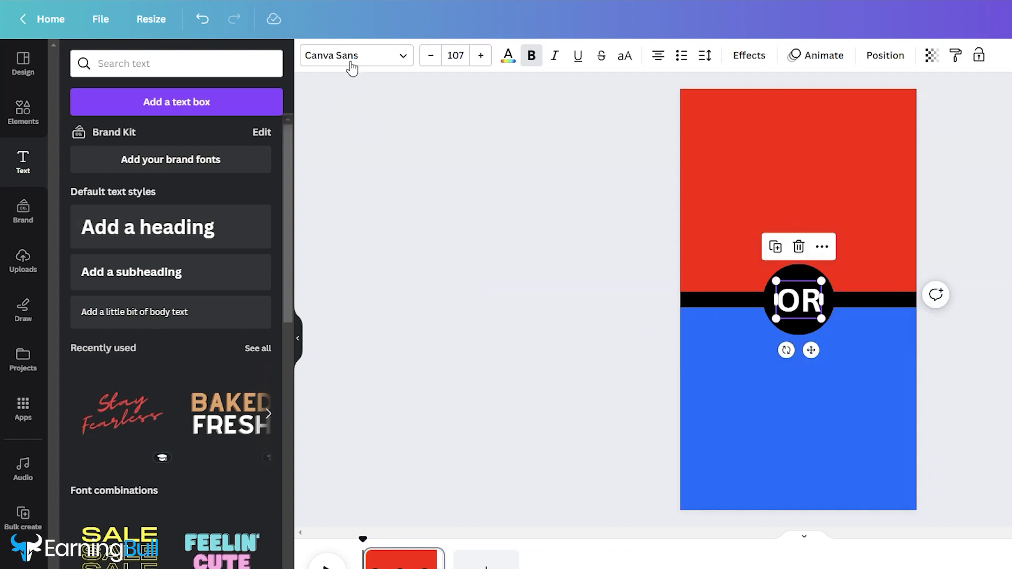
left_click(350, 56)
left_click(127, 441)
left_click(814, 308)
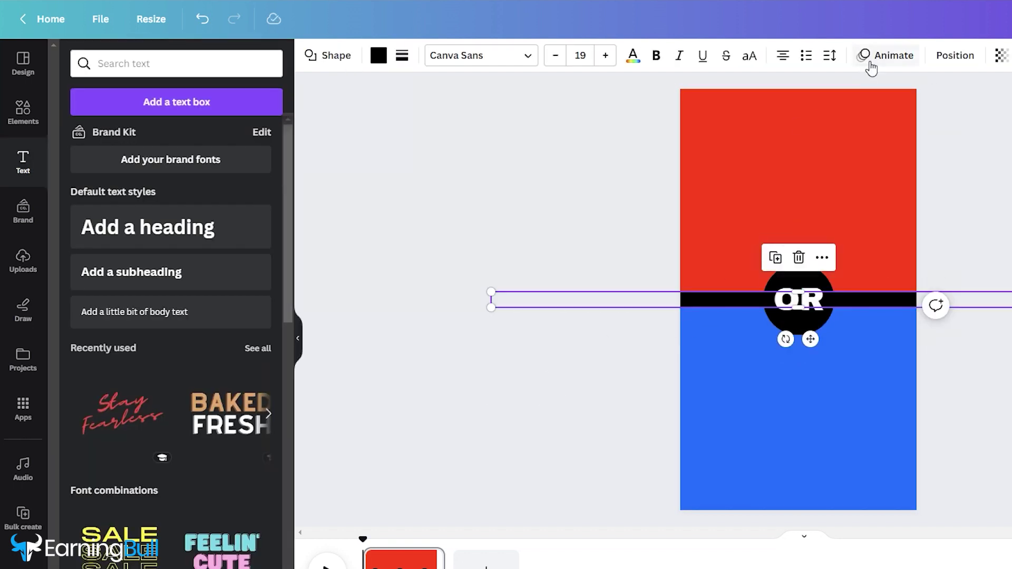
Apply the Pulse animation to the OR text and the black circle
left_click(876, 55)
scroll(248, 368, "down", 4)
scroll(182, 303, "down", 2)
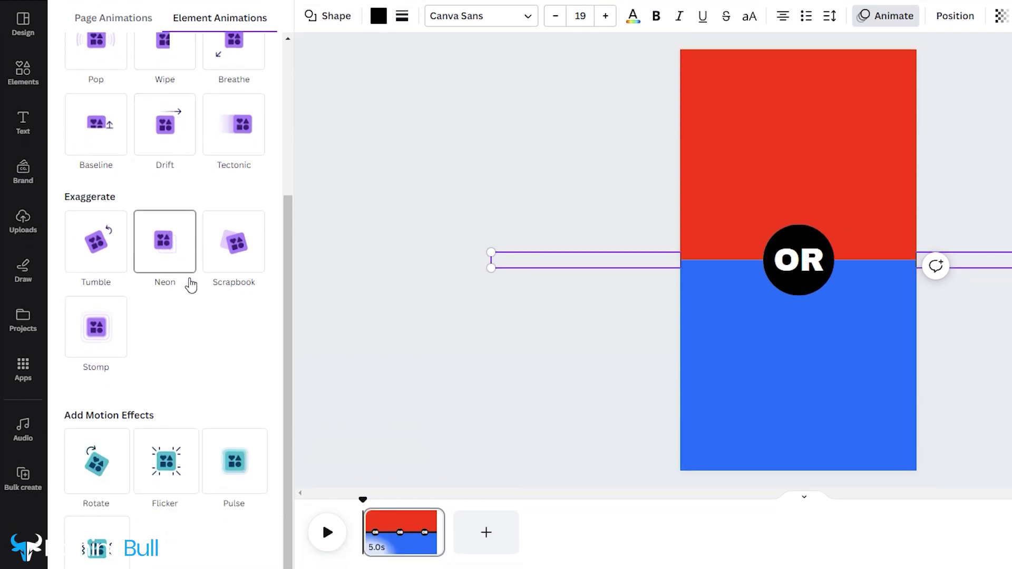
left_click(227, 484)
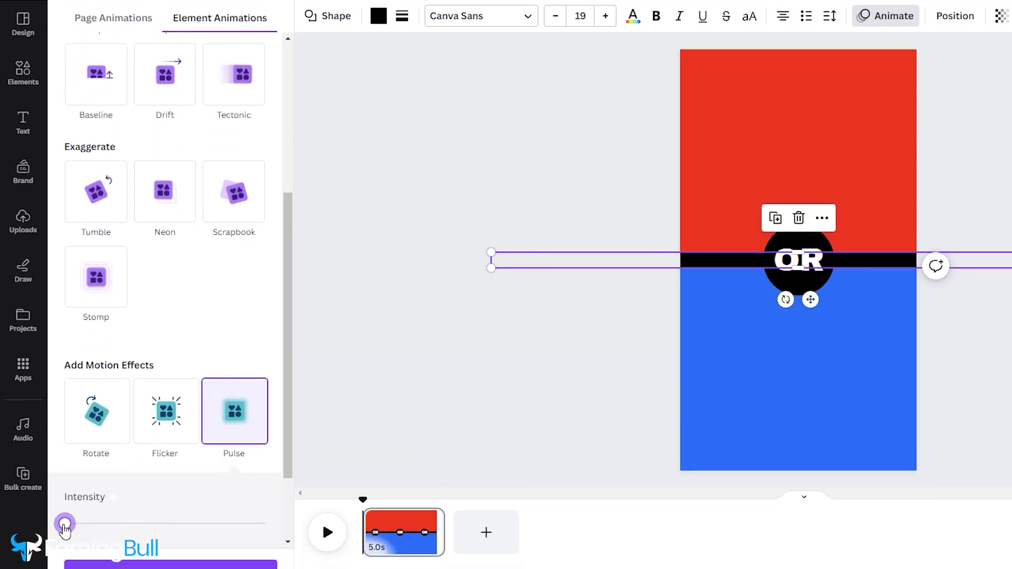
left_click(779, 291)
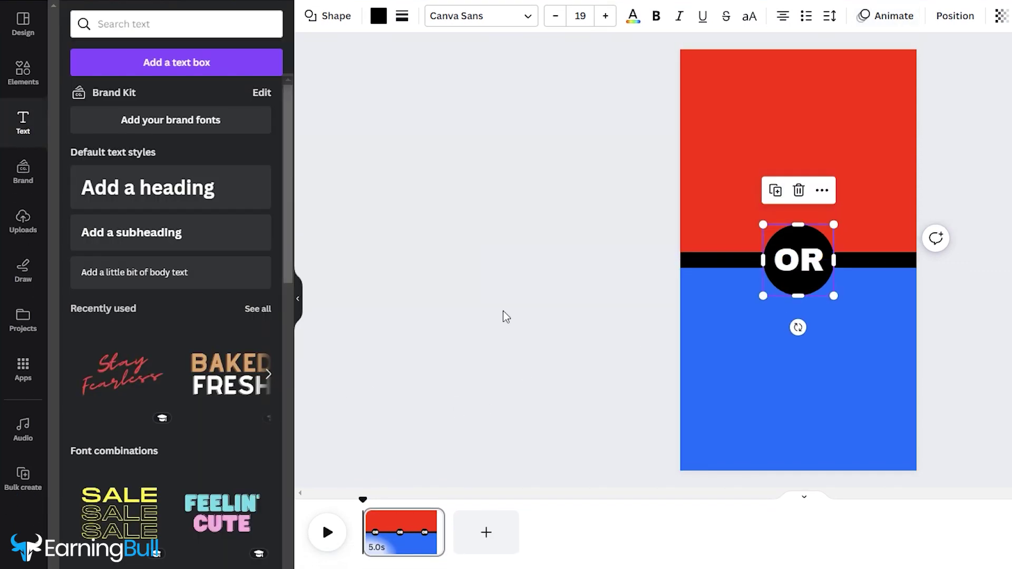
left_click(893, 16)
scroll(210, 316, "down", 4)
left_click(242, 468)
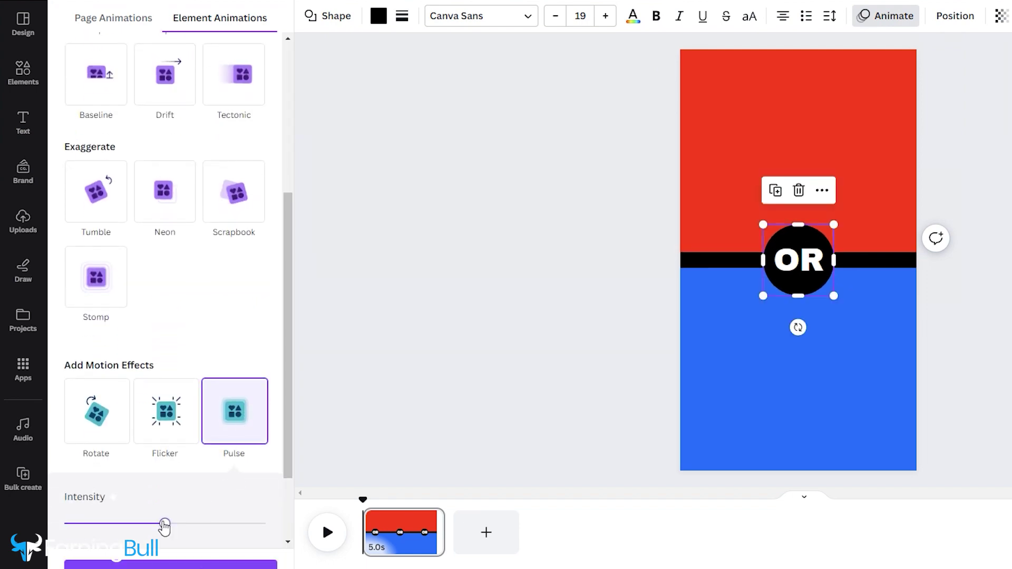
left_click(584, 440)
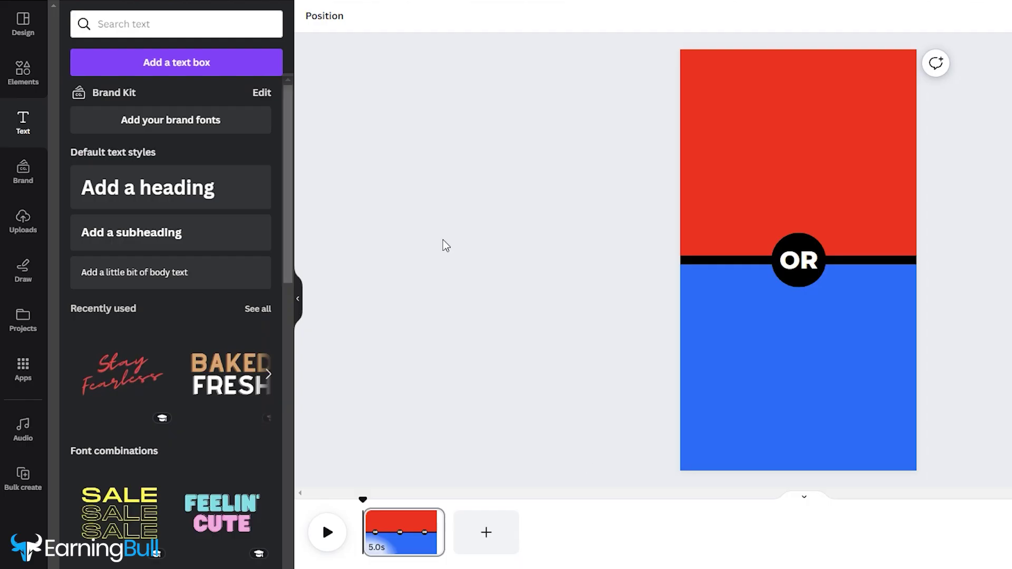
Paste 'Tesla Model S' and 'Porsche Taycan' from ChatGPT into the red and blue headings
key("t")
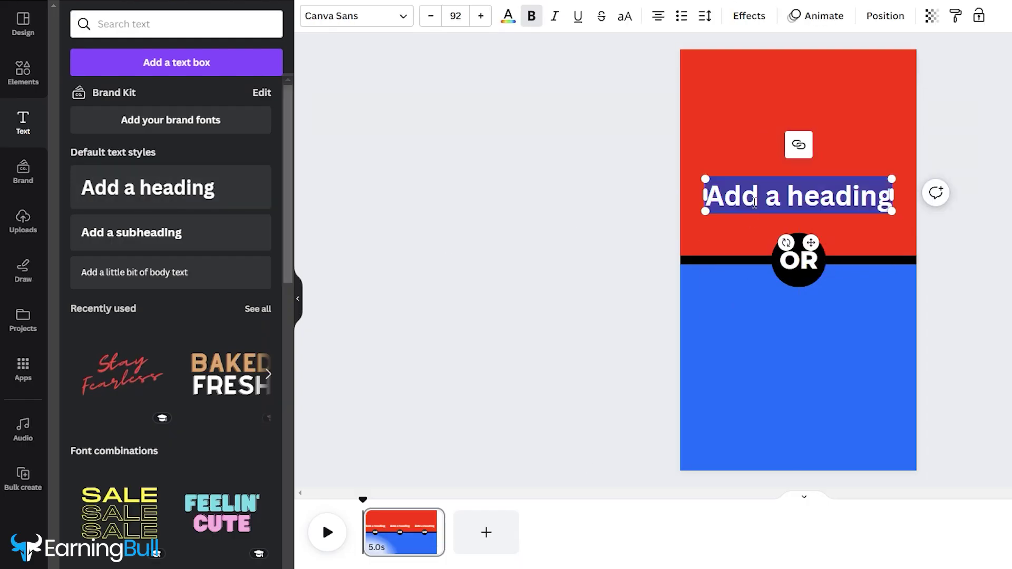
type("Tesla Model S")
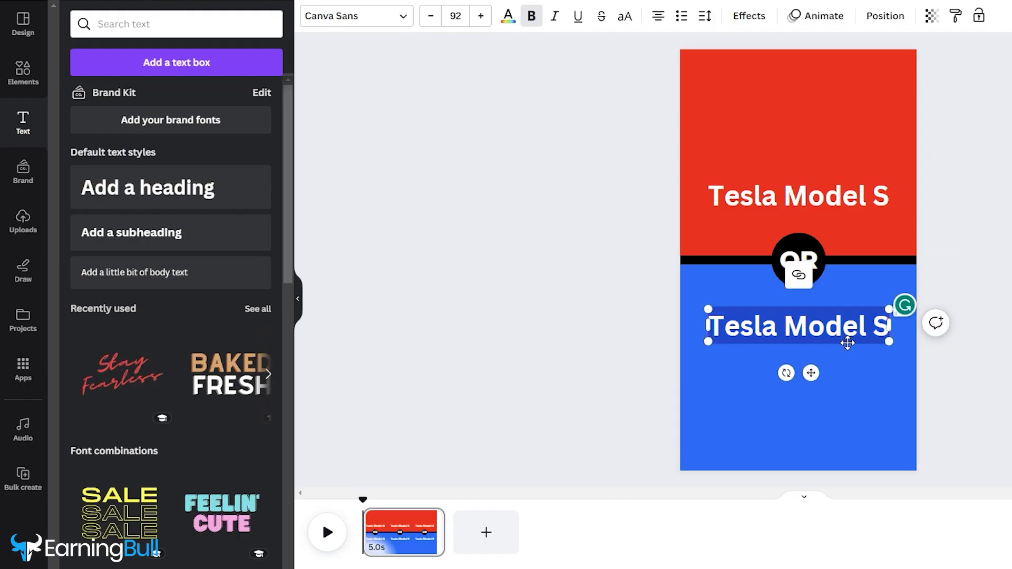
type("Porsche Taycan")
Give the Tesla Model S text a black Outline effect with thickness 109
left_click(798, 196)
left_click(749, 15)
left_click(234, 185)
left_click_drag(115, 273, 173, 272)
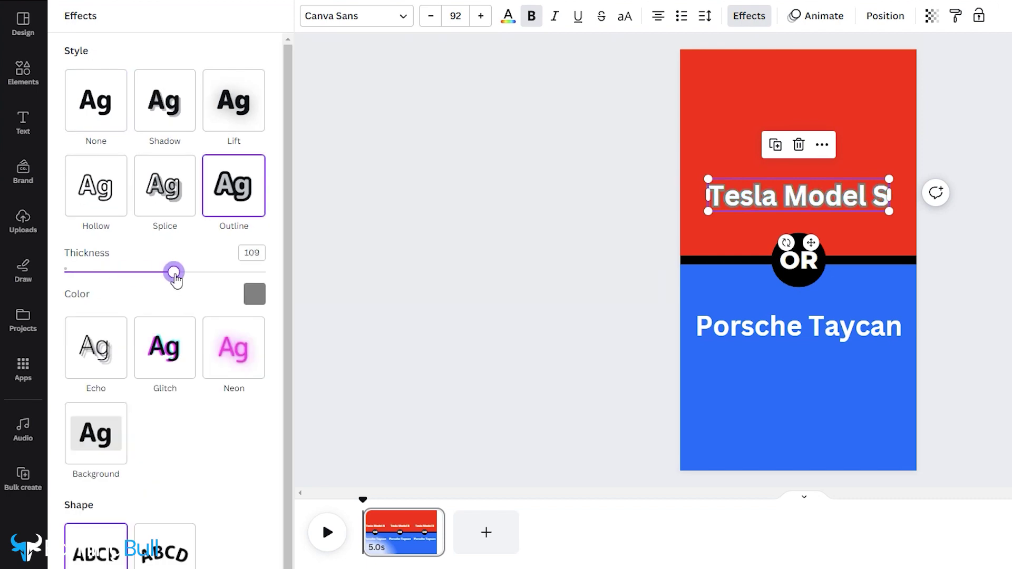
left_click(255, 294)
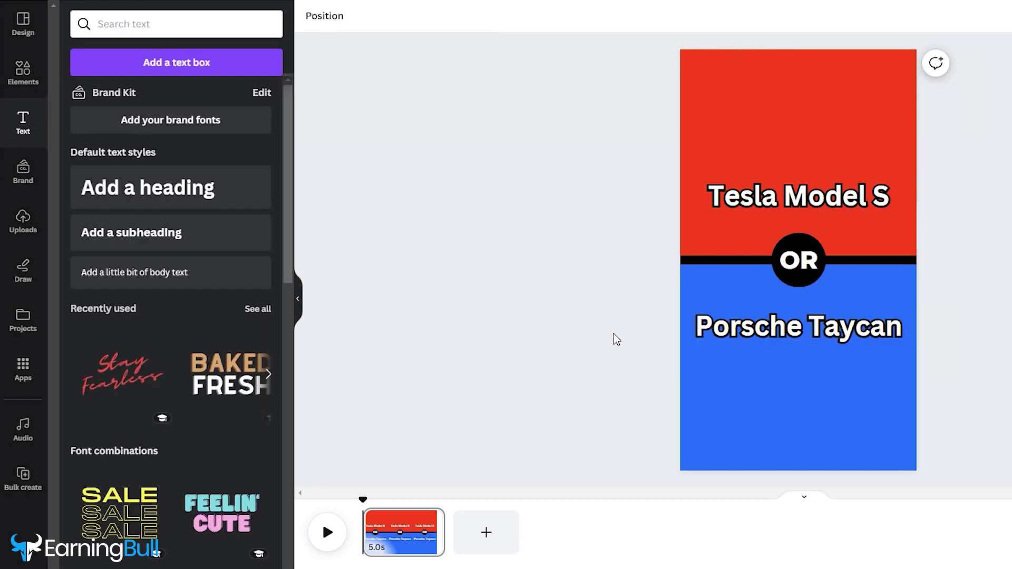
left_click(799, 192)
left_click(759, 143)
Lengthen the page duration and delay the Porsche Taycan text's start, then preview the clip
left_click(822, 273)
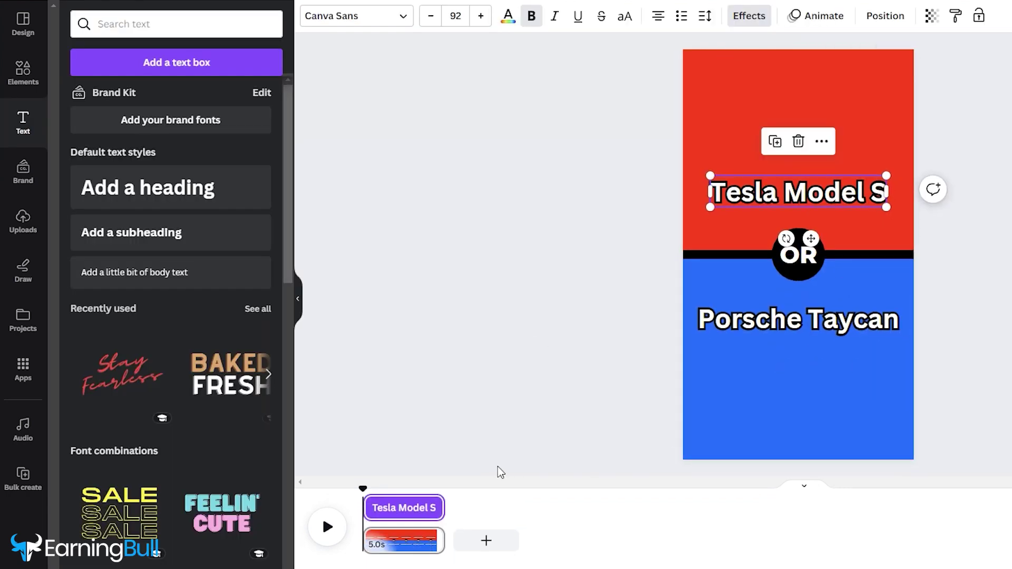
left_click_drag(443, 541, 445, 541)
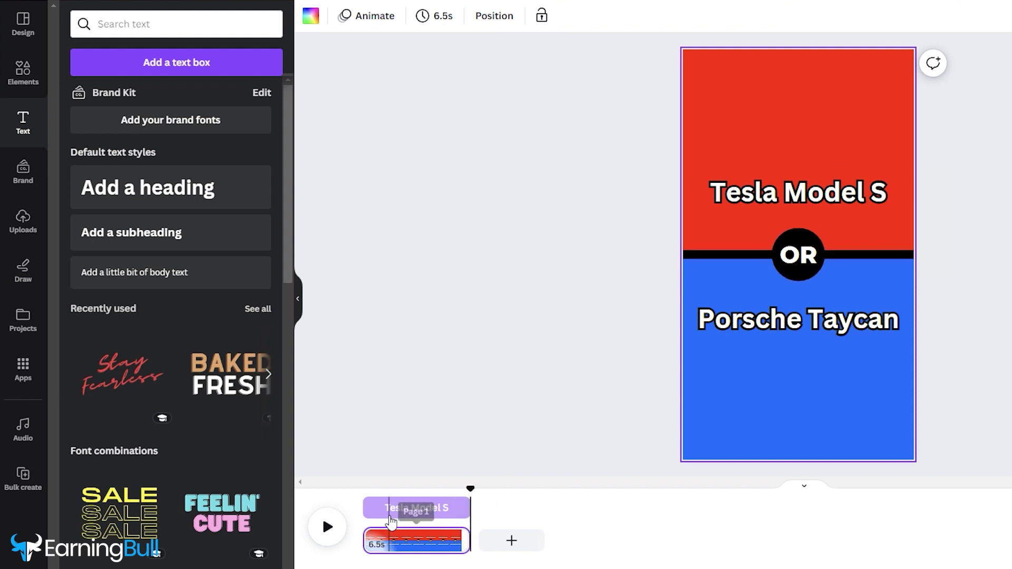
left_click(382, 510)
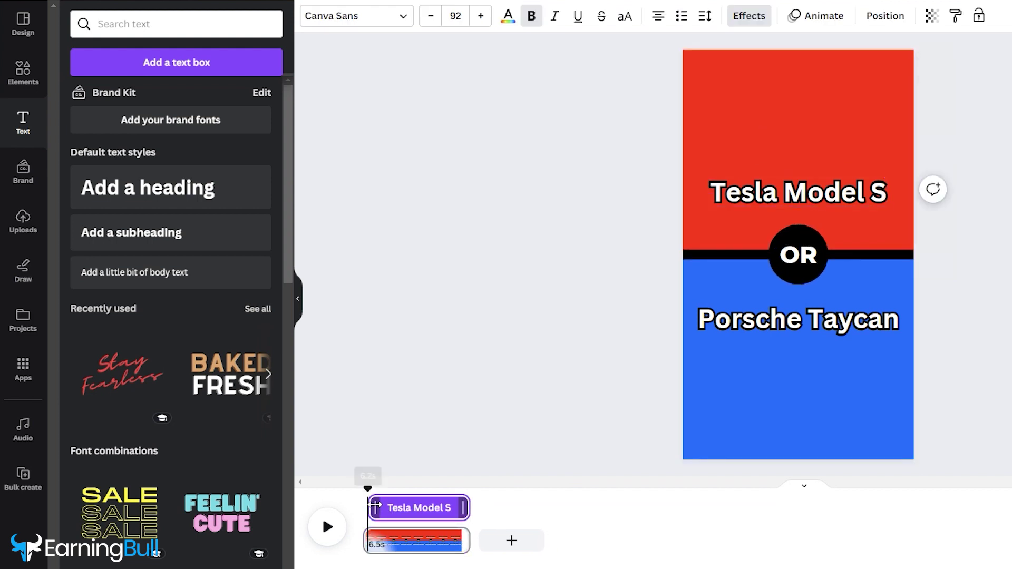
key("Escape")
left_click(799, 320)
left_click(821, 267)
left_click(818, 276)
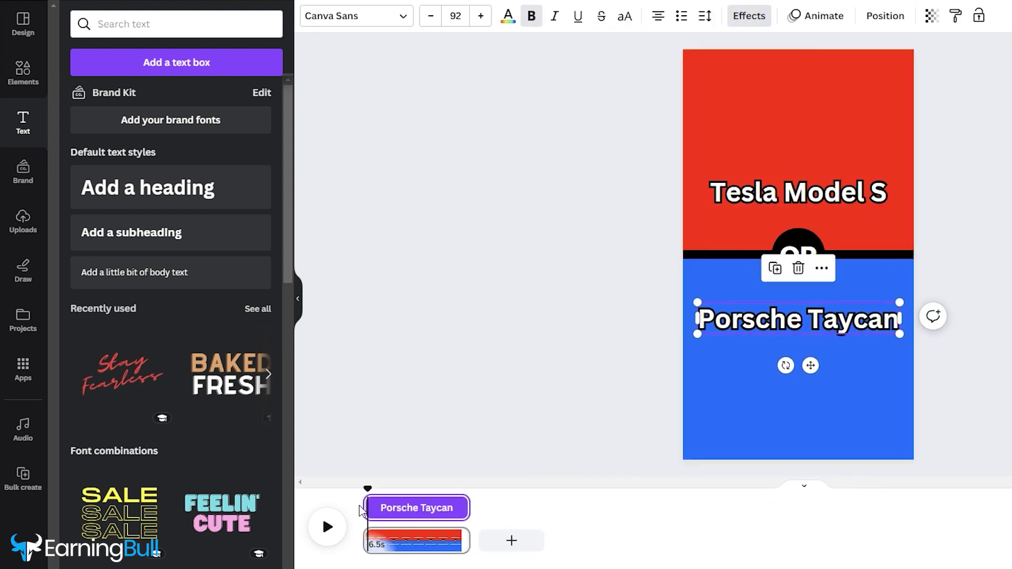
left_click_drag(360, 510, 375, 507)
left_click(325, 529)
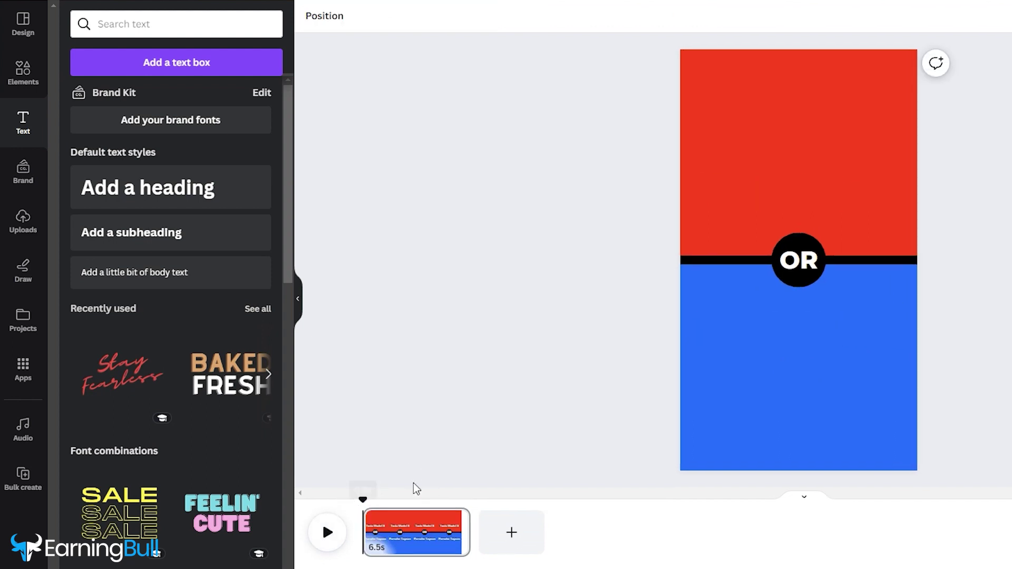
Browse text animations for Tesla Model S without applying any
left_click(760, 212)
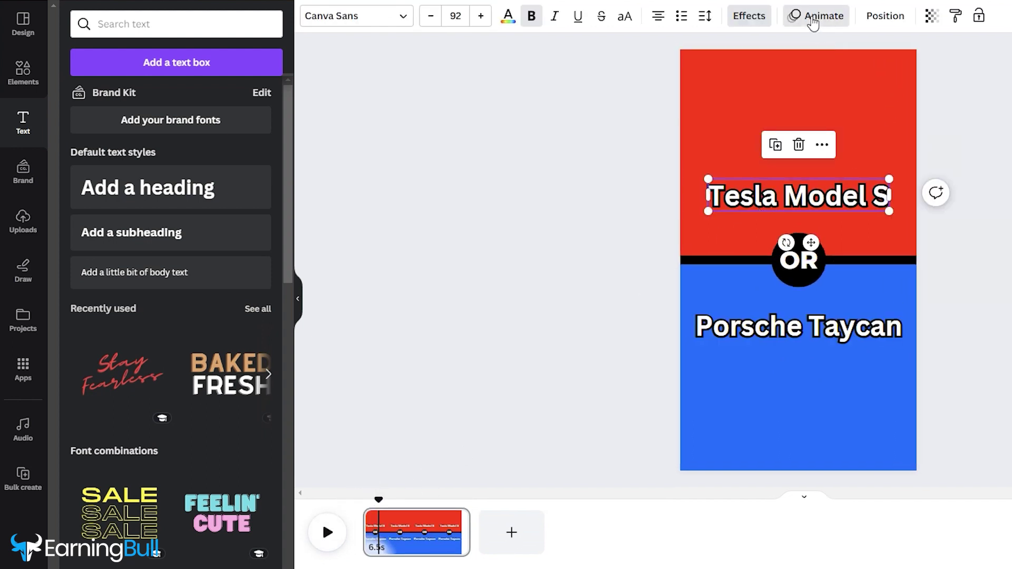
left_click(814, 17)
scroll(232, 316, "down", 3)
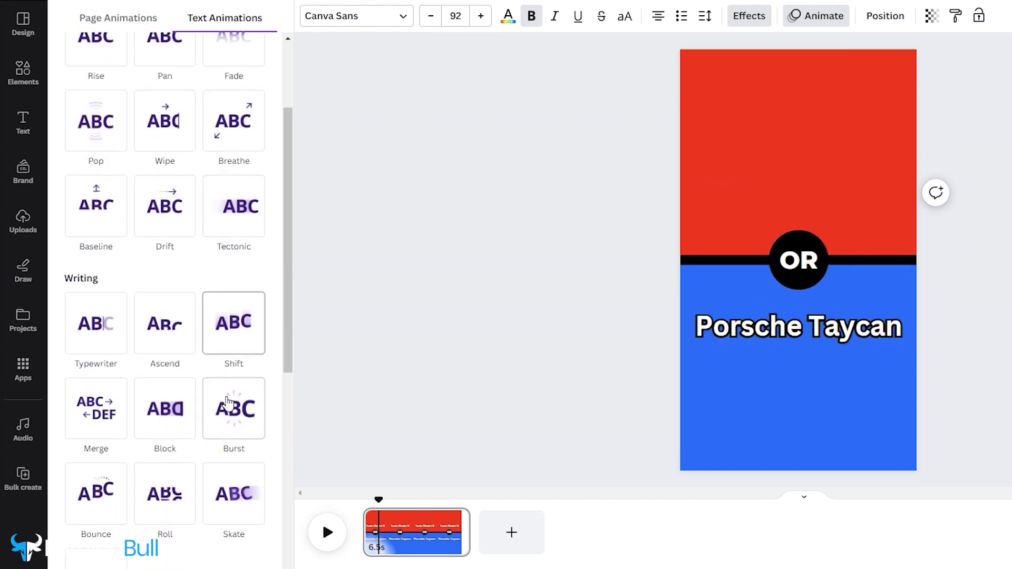
scroll(227, 402, "down", 6)
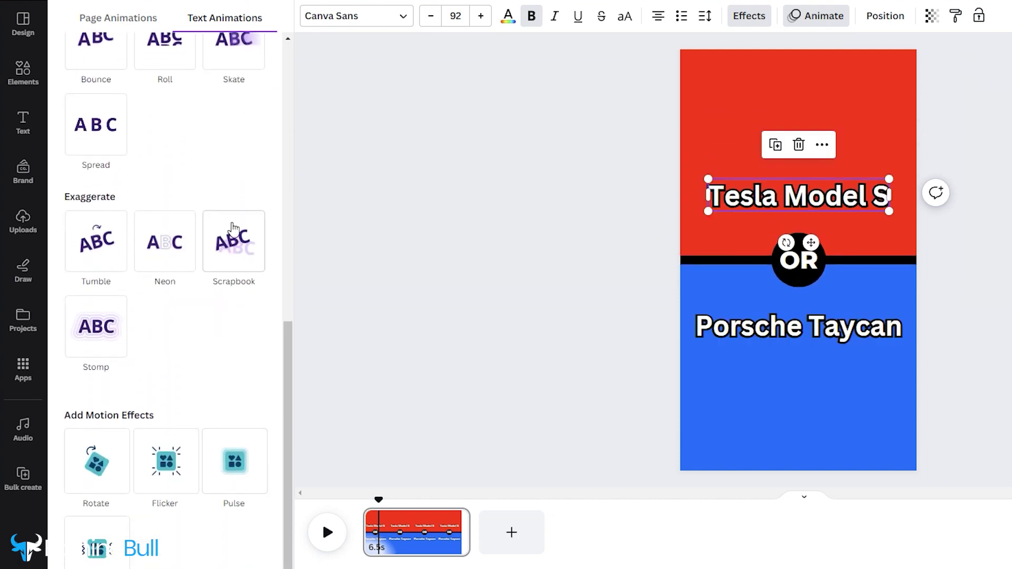
scroll(234, 211, "up", 10)
left_click(495, 386)
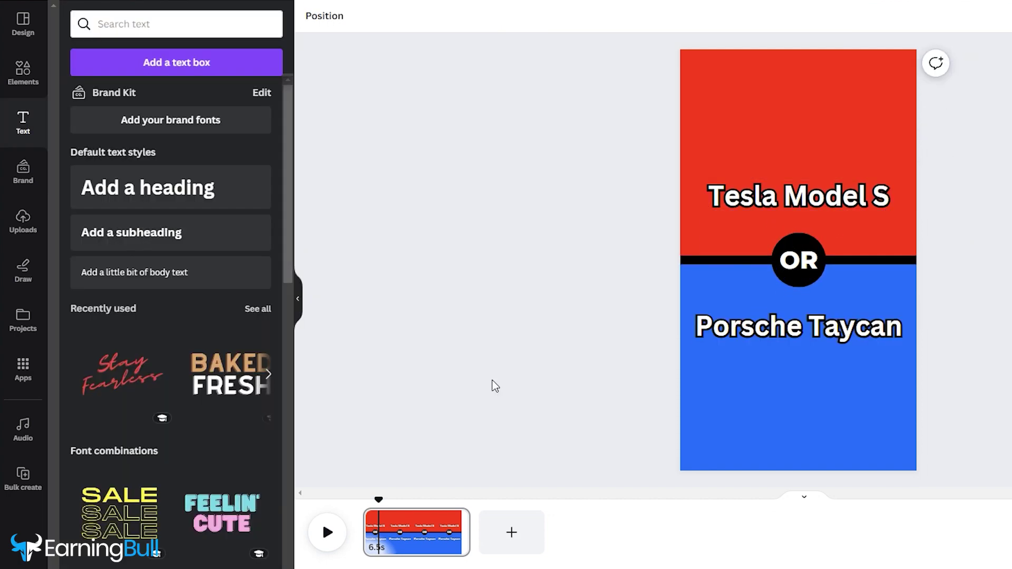
Shorten Tesla Model S to about 4.1s and trim Porsche Taycan's on-screen time
left_click(790, 196)
right_click(801, 196)
left_click(807, 274)
left_click_drag(468, 507, 450, 501)
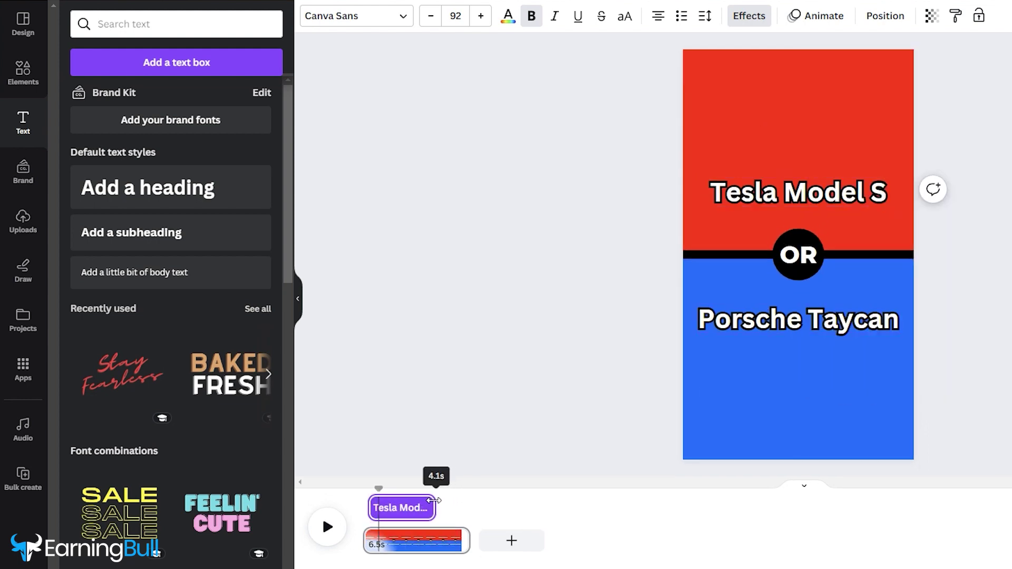
left_click(798, 319)
right_click(801, 320)
left_click(832, 276)
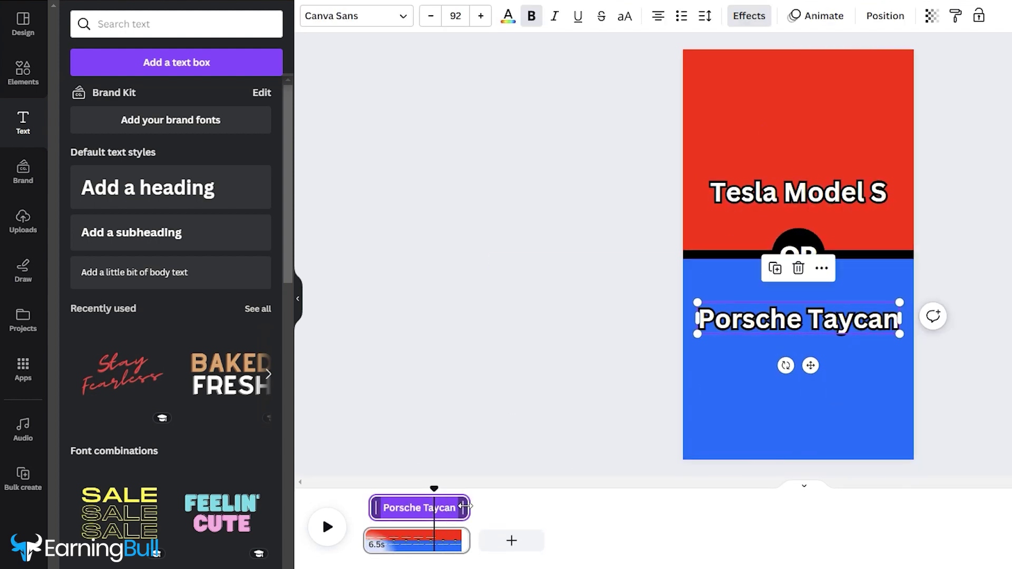
left_click_drag(464, 506, 443, 507)
left_click(35, 129)
Add a 58% heading and a duplicated 42% copy on the blue half
left_click(92, 181)
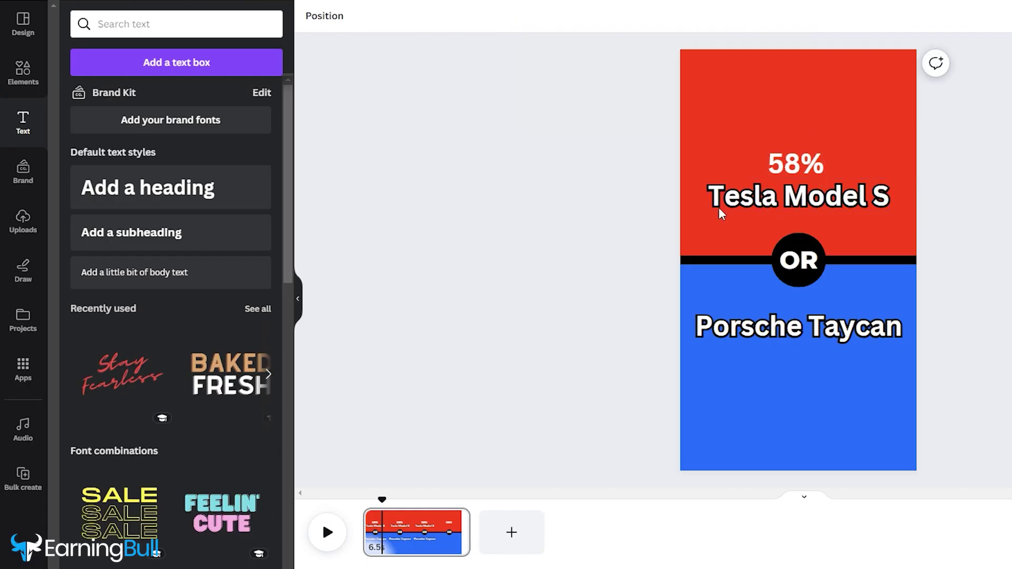
left_click(796, 164)
key("ctrl+d")
left_click_drag(795, 163, 806, 358)
type("42%")
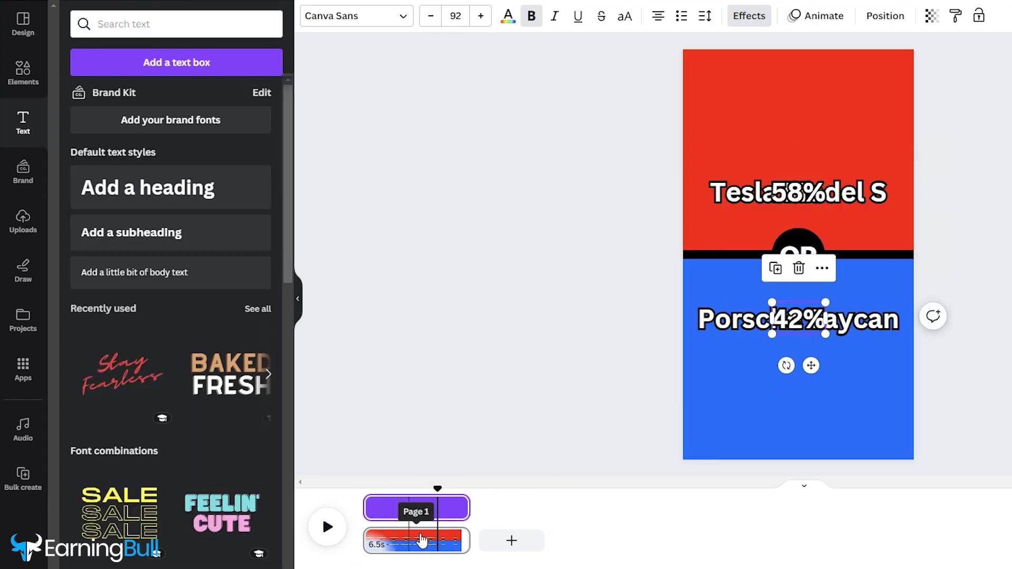
Trim both percentage clips so they appear around 2.2s into the clip
left_click_drag(373, 508, 440, 491)
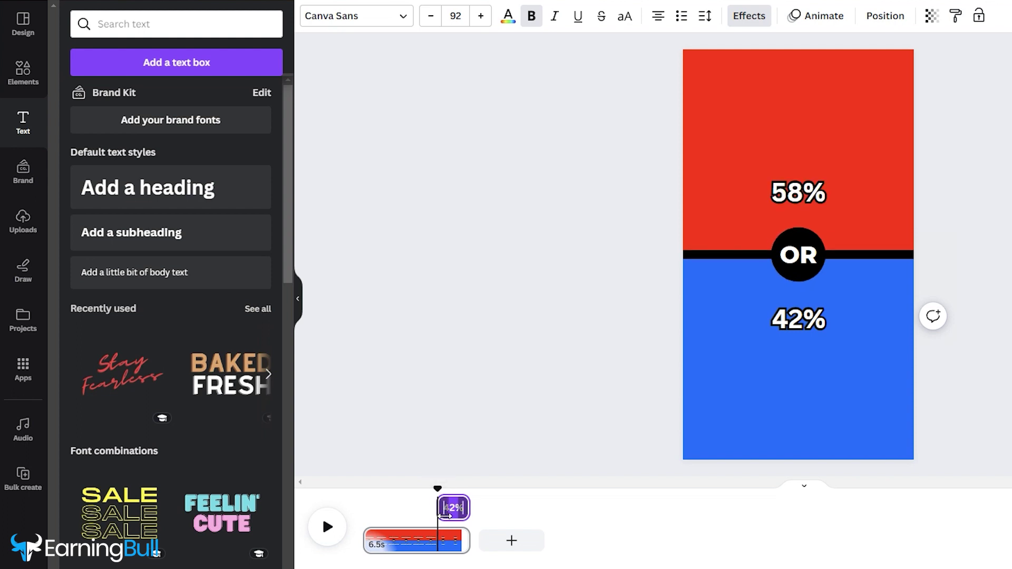
left_click_drag(433, 486, 447, 510)
left_click(458, 368)
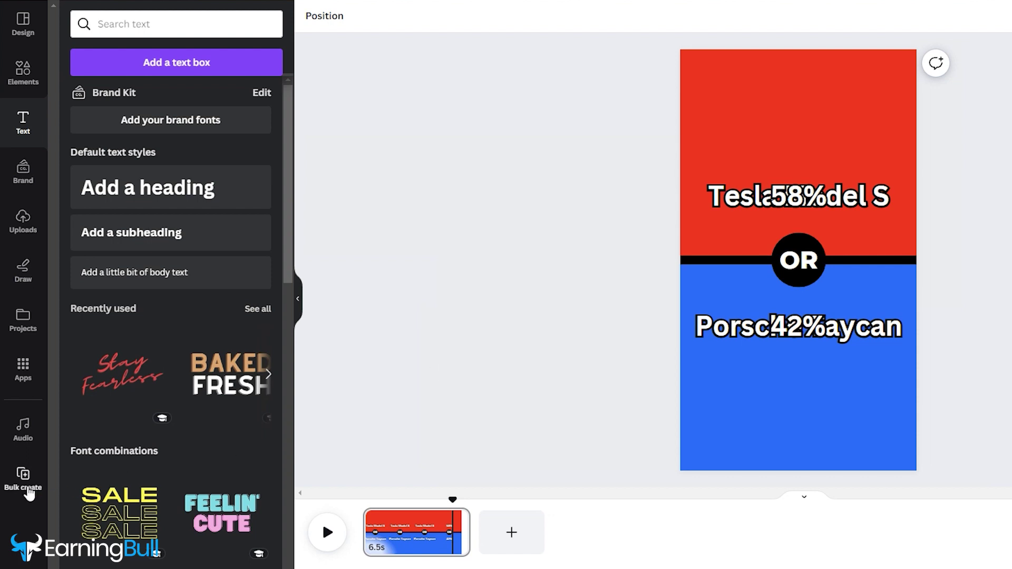
Paste the copied 46-row ChatGPT car table into Bulk create's manual data grid and confirm
left_click(22, 493)
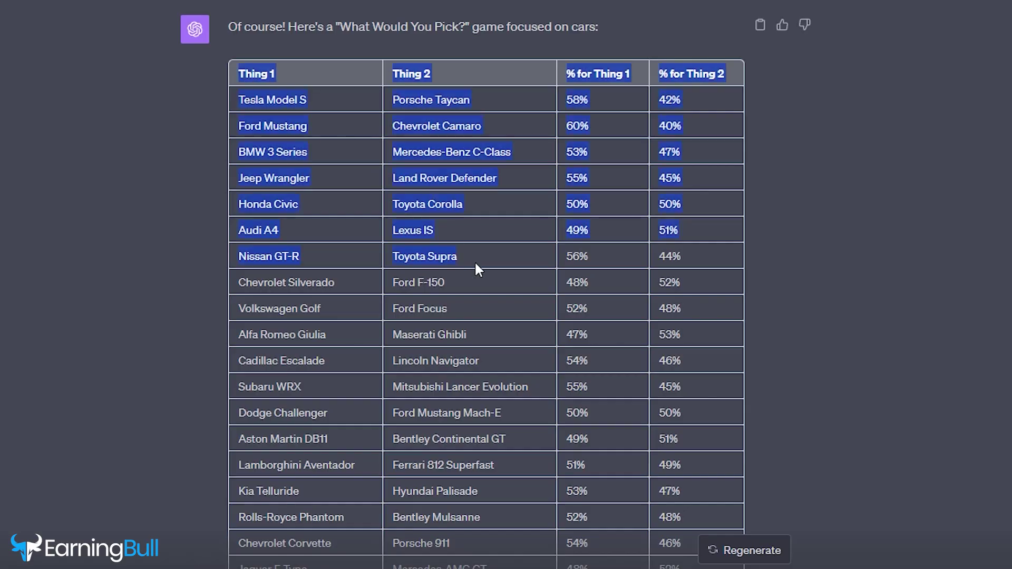
scroll(542, 343, "down", 15)
left_click_drag(474, 269, 706, 411)
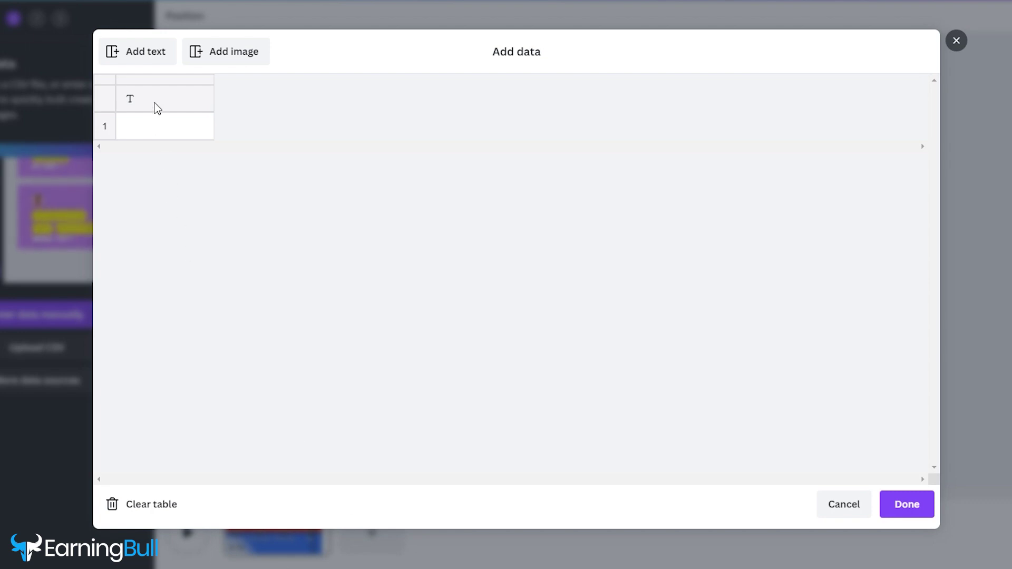
left_click(157, 100)
key("ctrl+v")
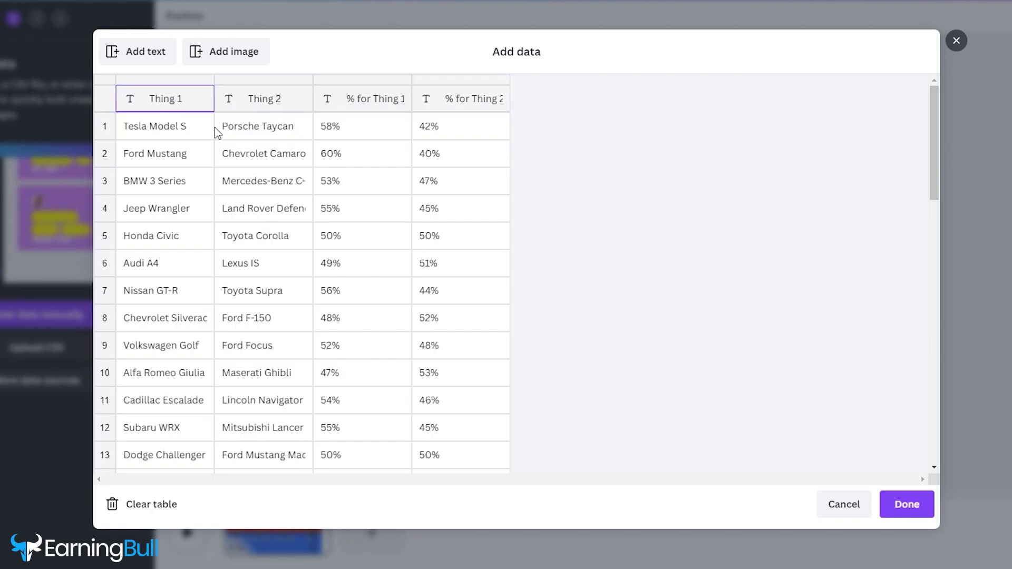
scroll(286, 190, "down", 15)
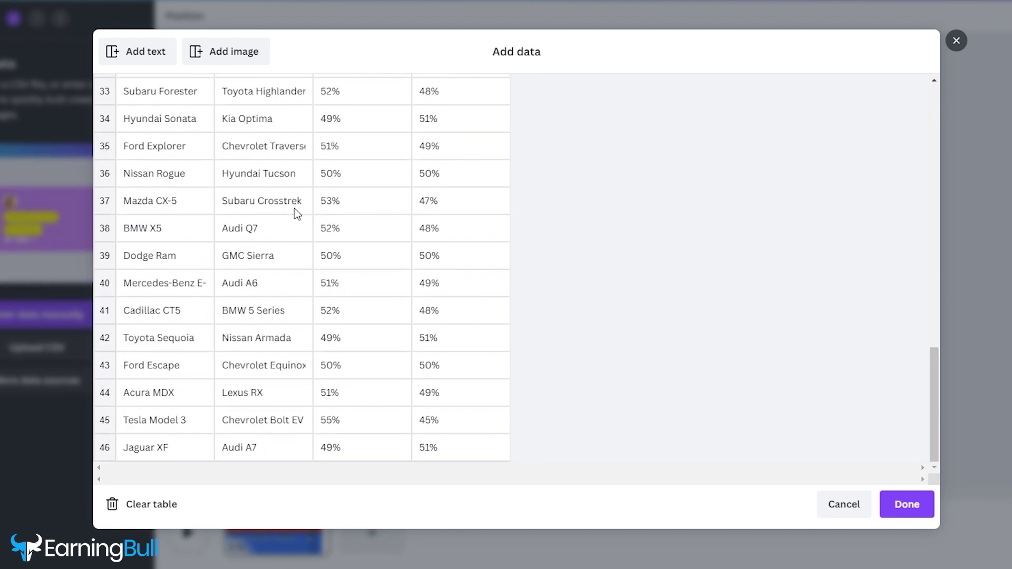
scroll(294, 208, "up", 15)
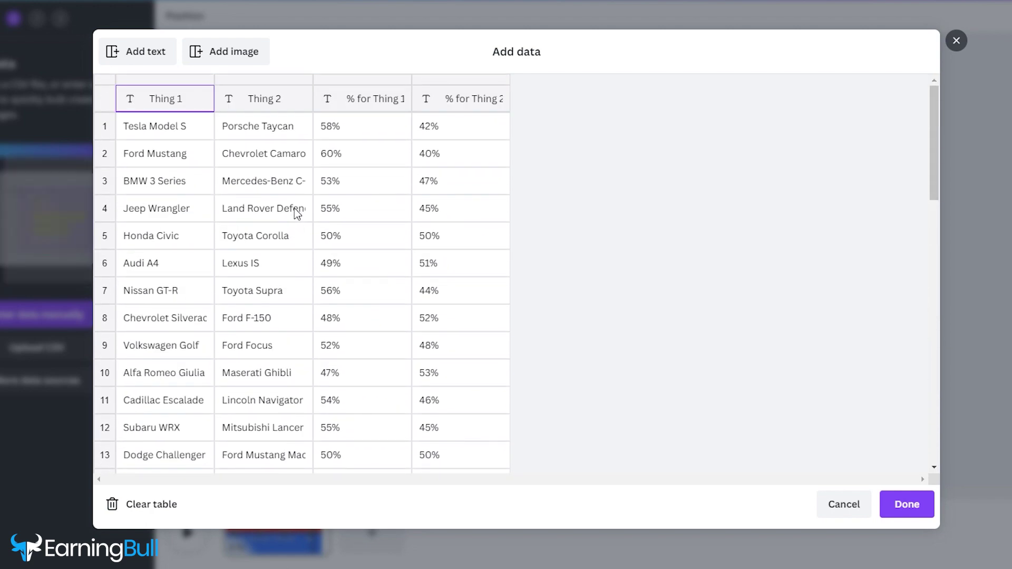
left_click(905, 504)
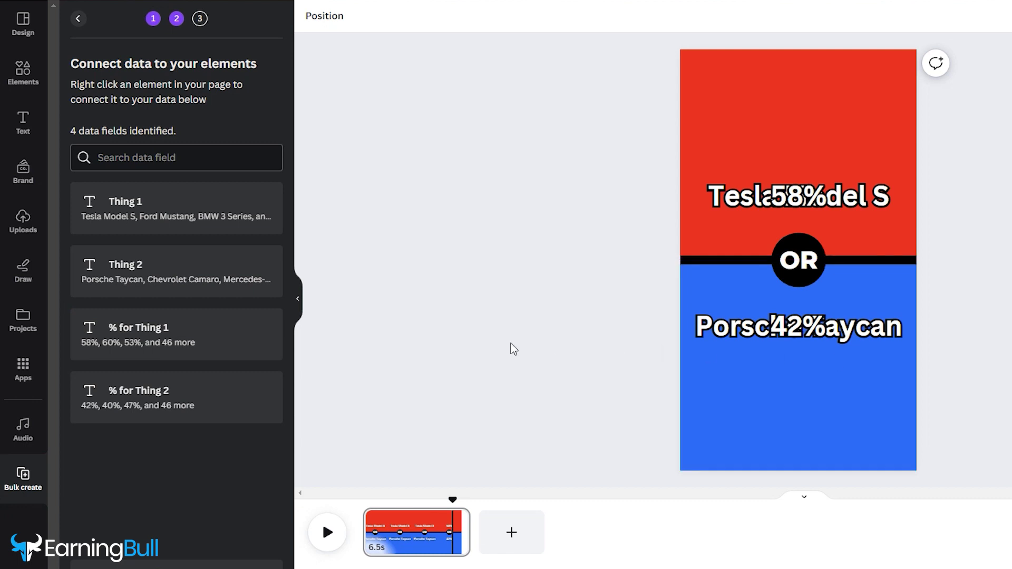
Connect the top and bottom car name texts to the Thing 1 and Thing 2 fields
left_click(727, 198)
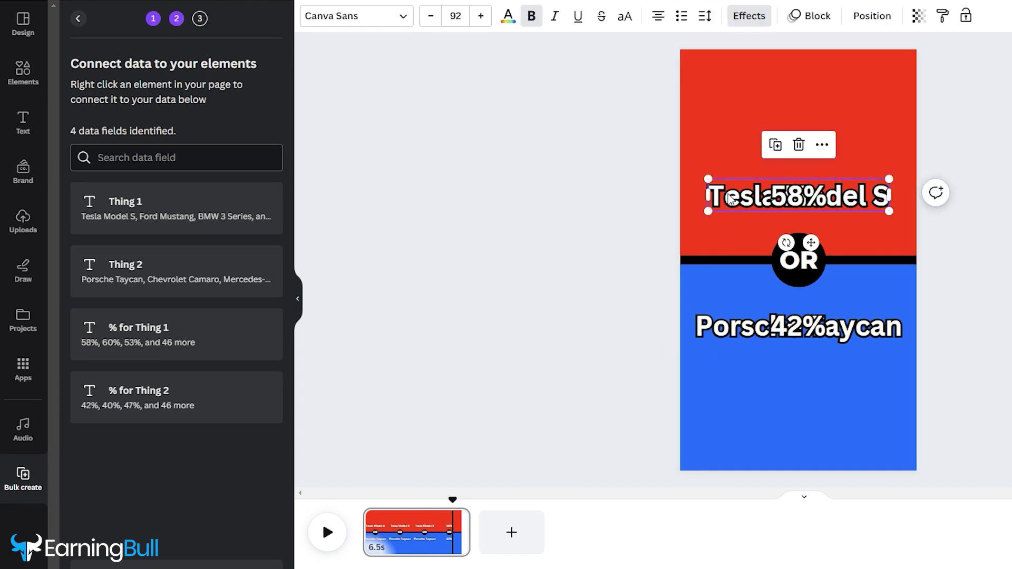
left_click(823, 146)
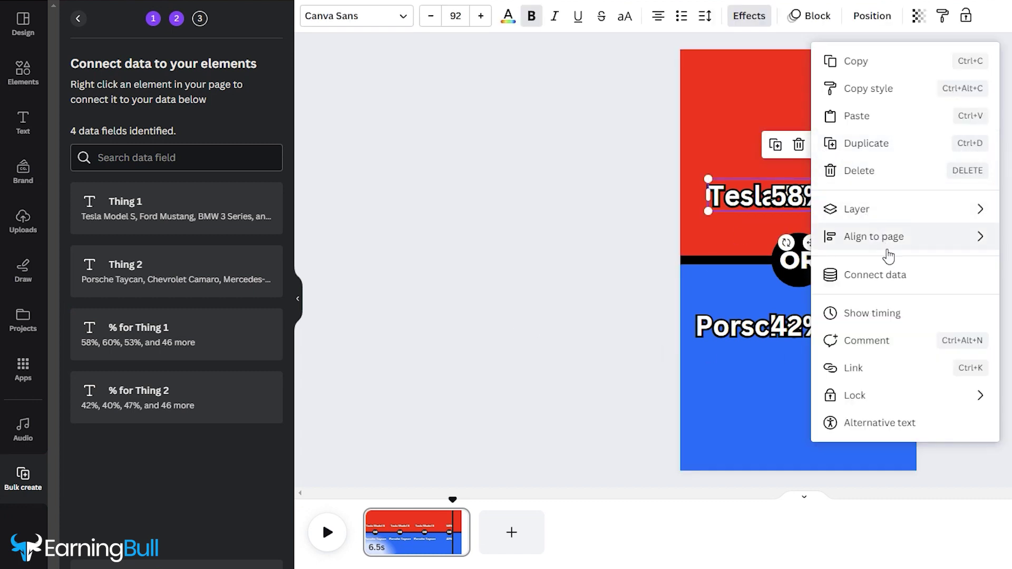
left_click(900, 287)
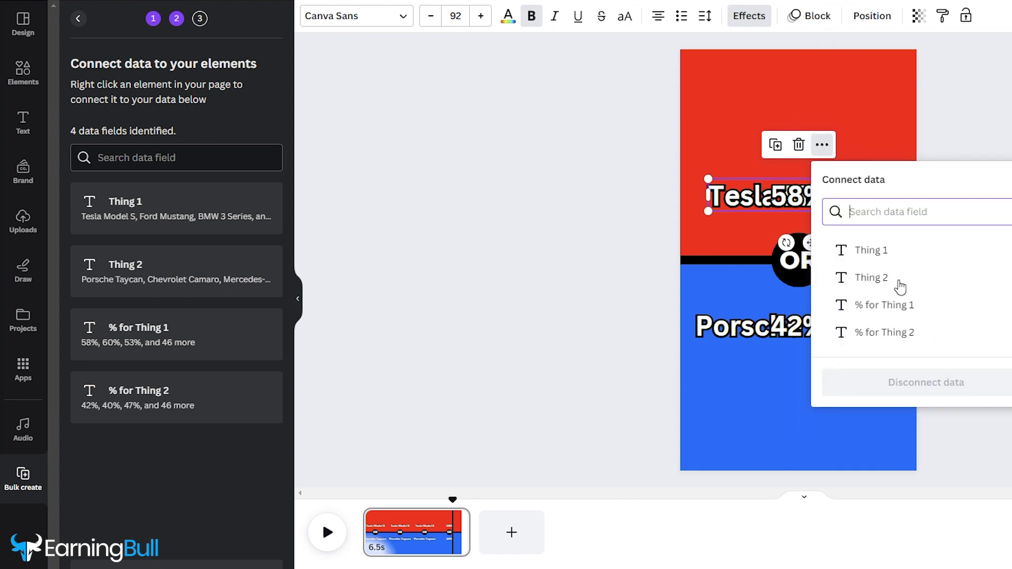
left_click(877, 258)
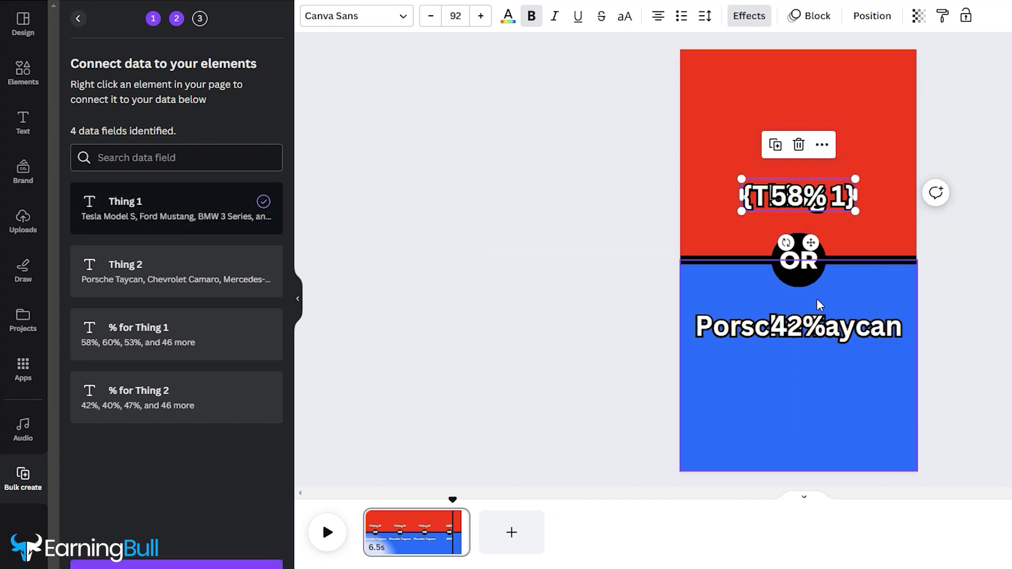
left_click(800, 199)
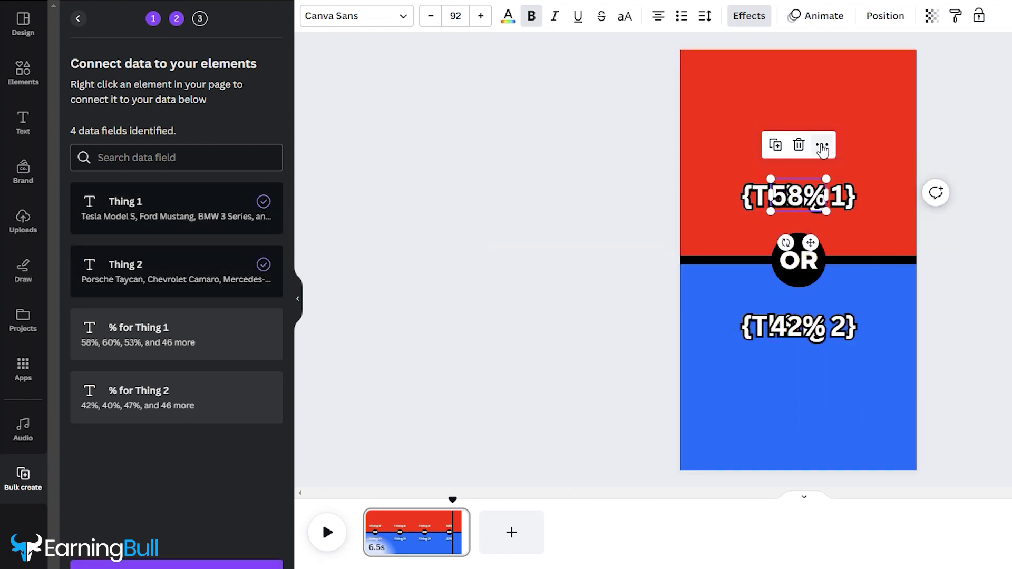
Connect both percentages to their % fields and generate all 46 pages
left_click(822, 147)
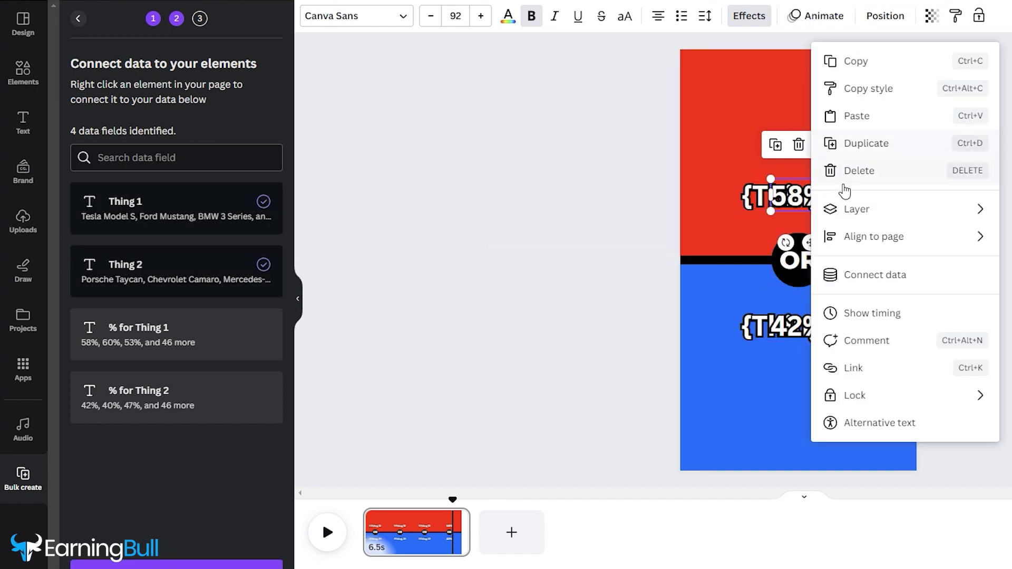
left_click(880, 293)
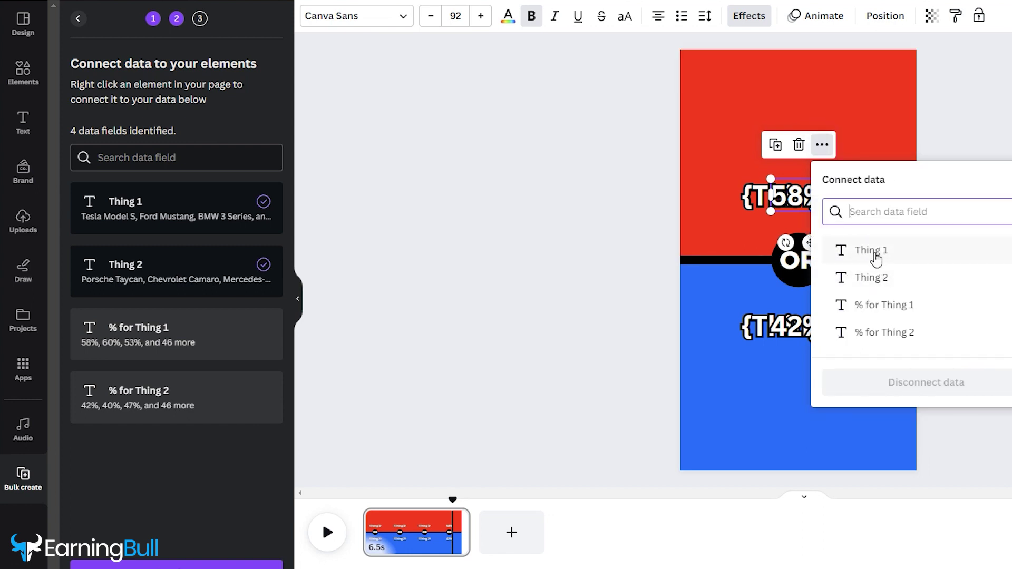
left_click(899, 304)
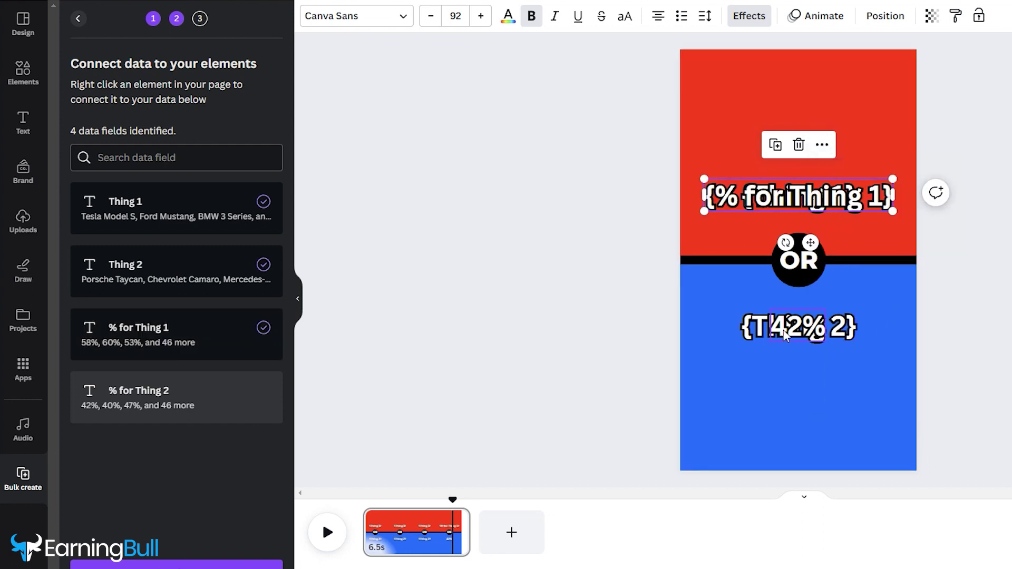
left_click(923, 354)
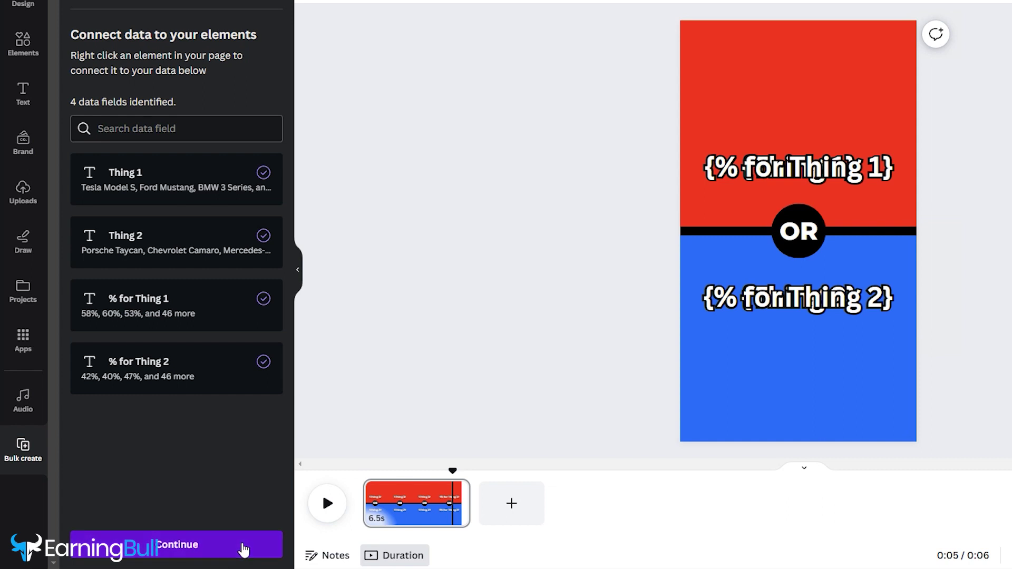
left_click(244, 550)
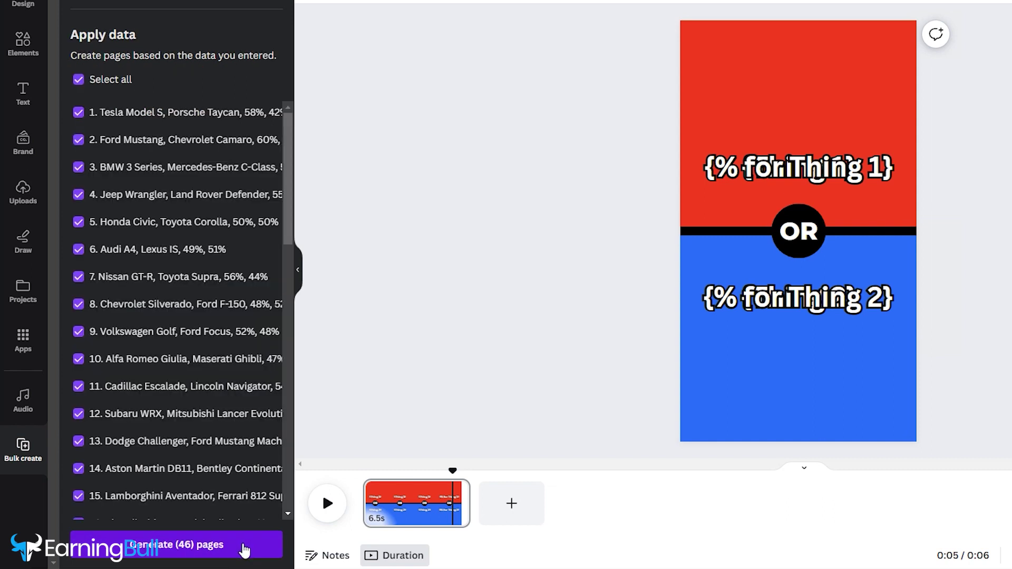
left_click(209, 552)
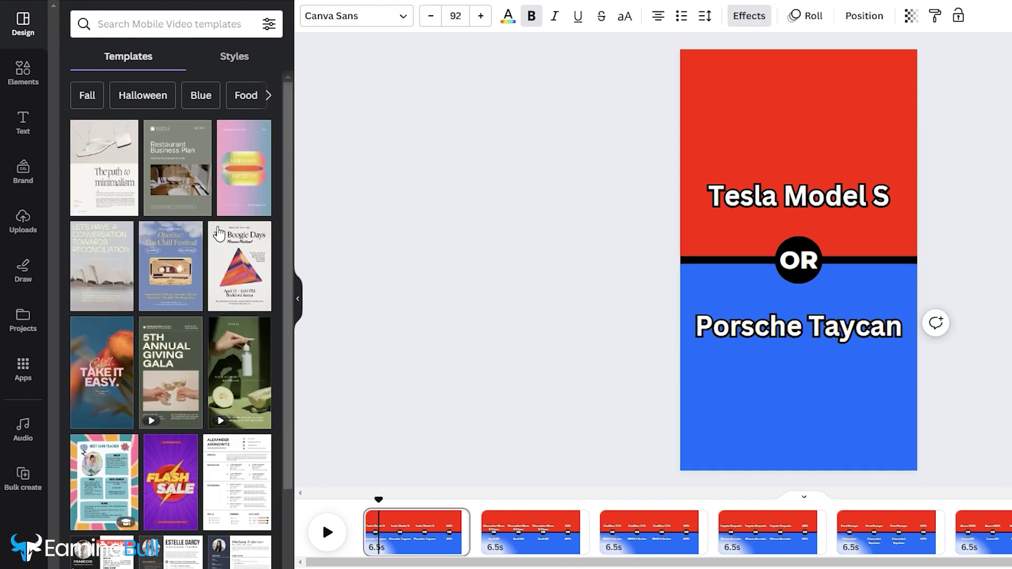
Search Elements for 'tesla model s' photos and select the Tesla photo on the page
left_click(23, 74)
left_click(154, 30)
type("t")
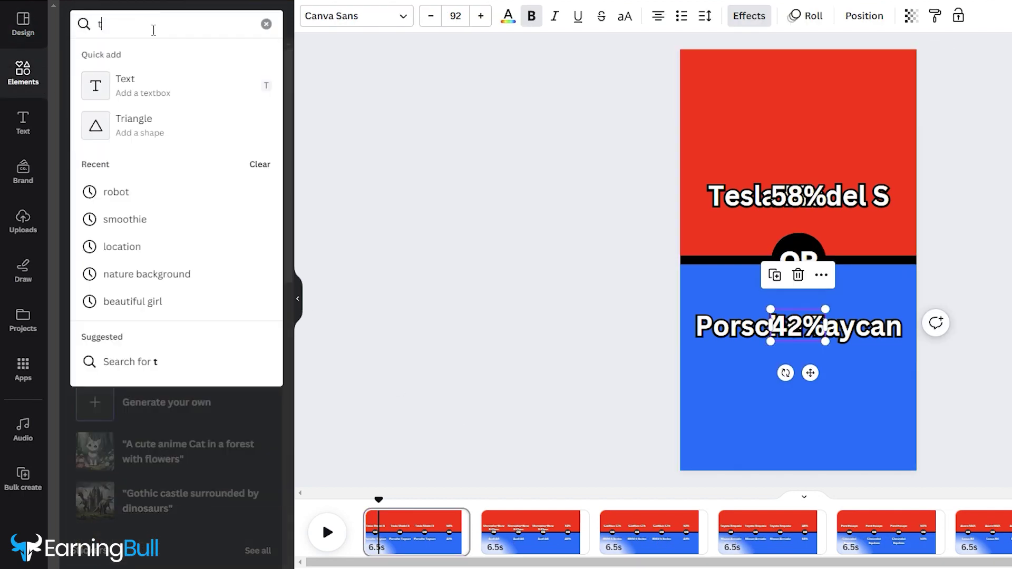
type("esla")
key("Return")
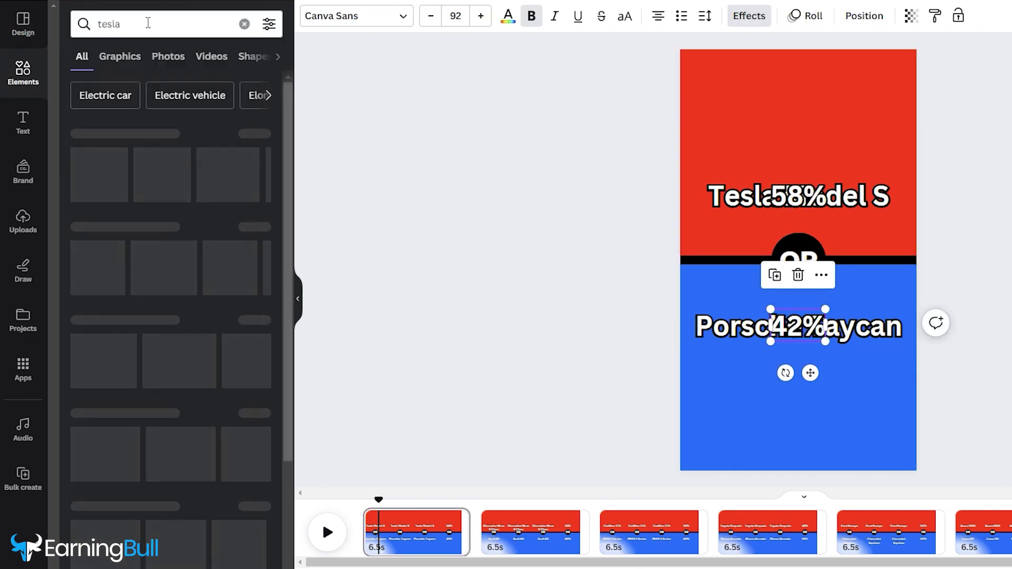
left_click(150, 21)
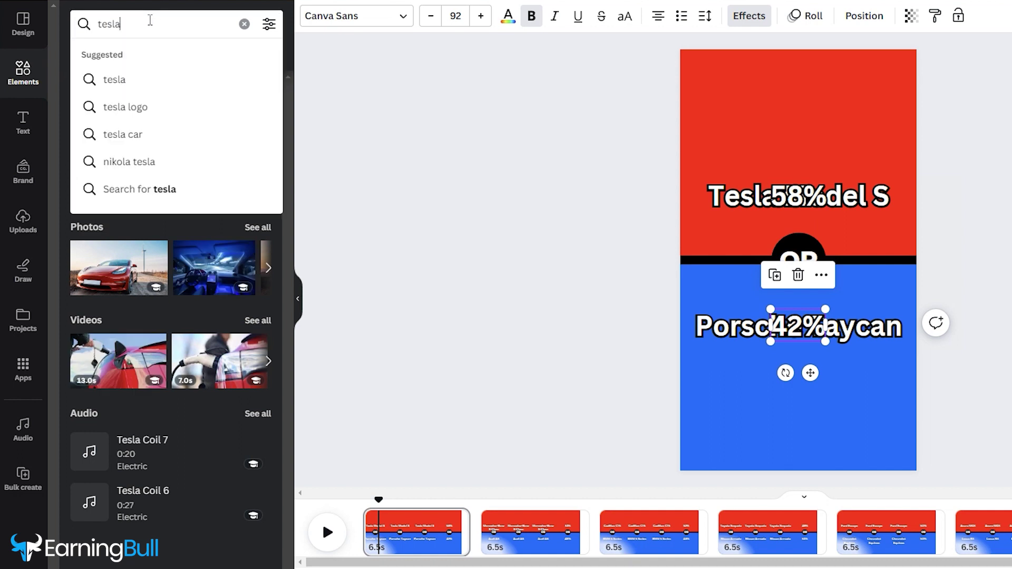
type("model s")
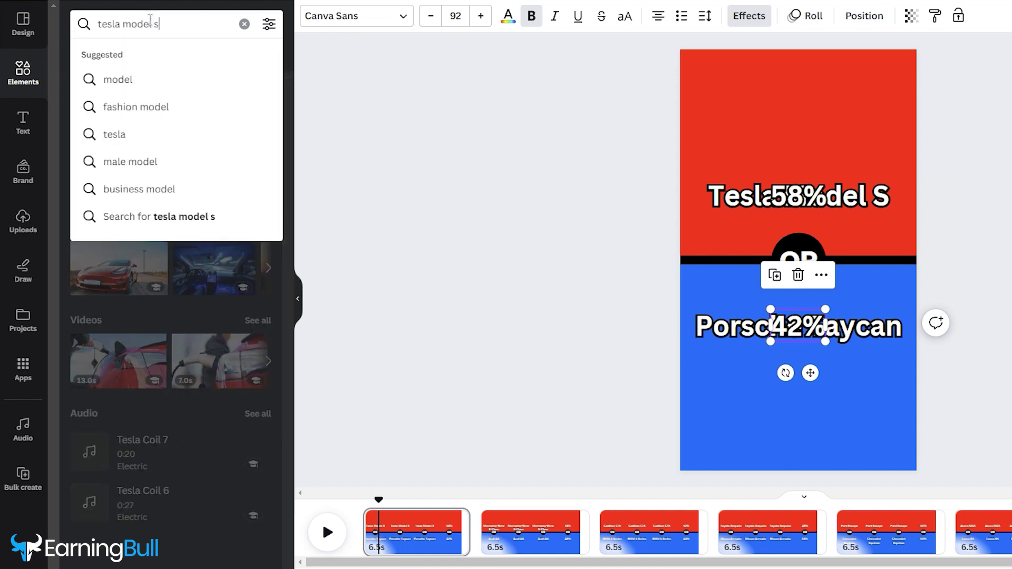
key("Return")
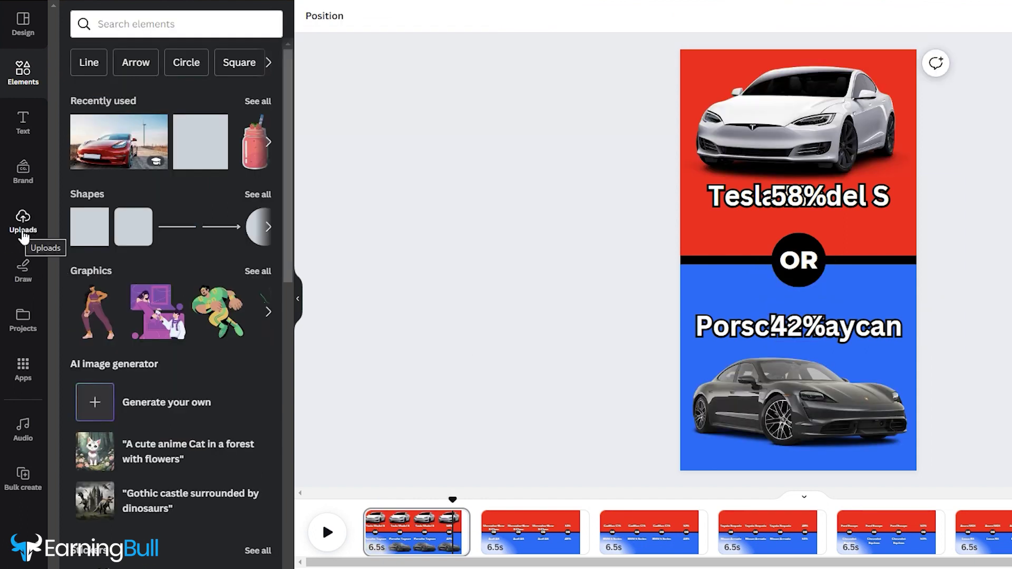
left_click(782, 145)
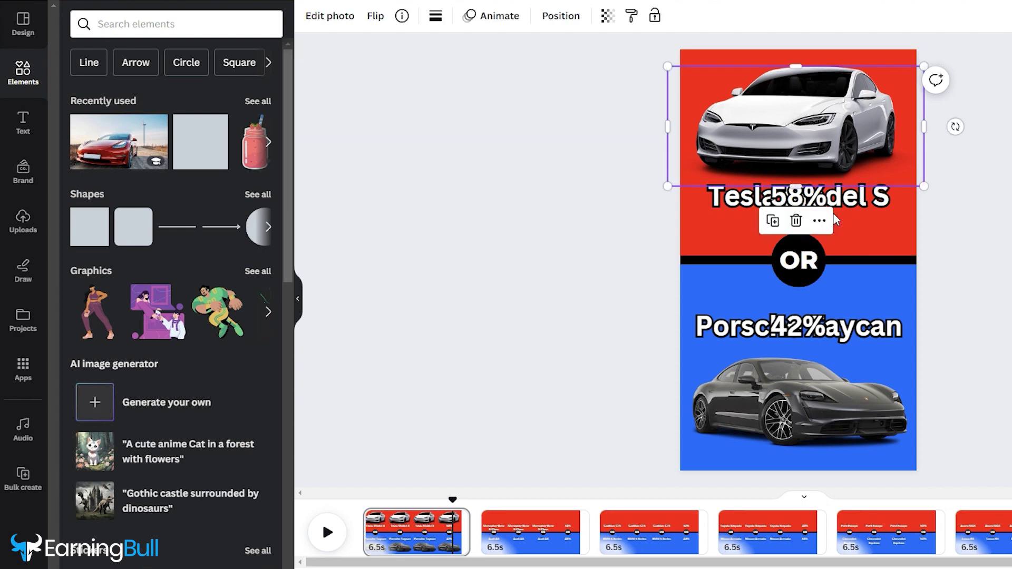
Trim the Tesla photo's start time on the timeline and browse its animation choices
left_click(819, 221)
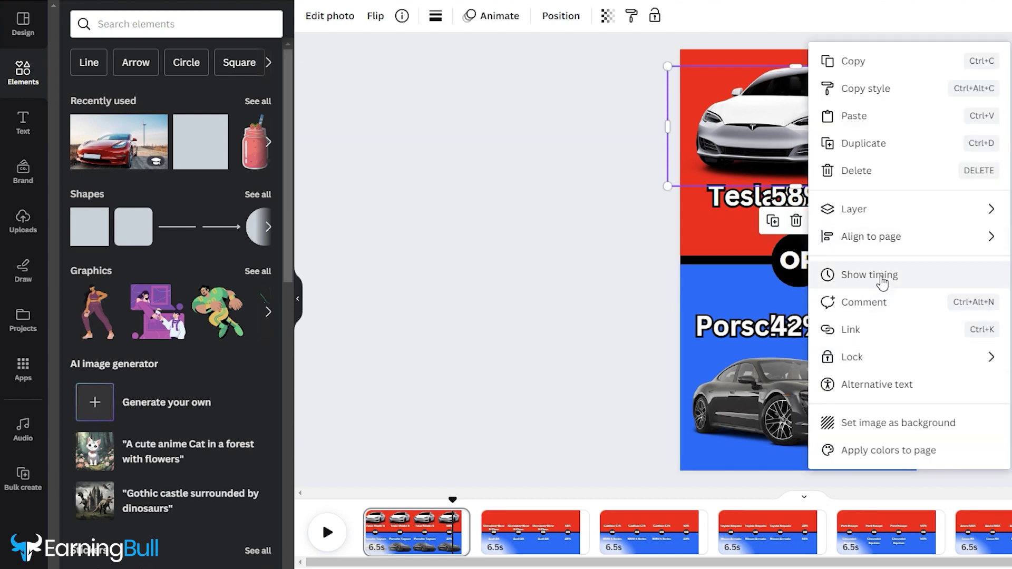
left_click(881, 275)
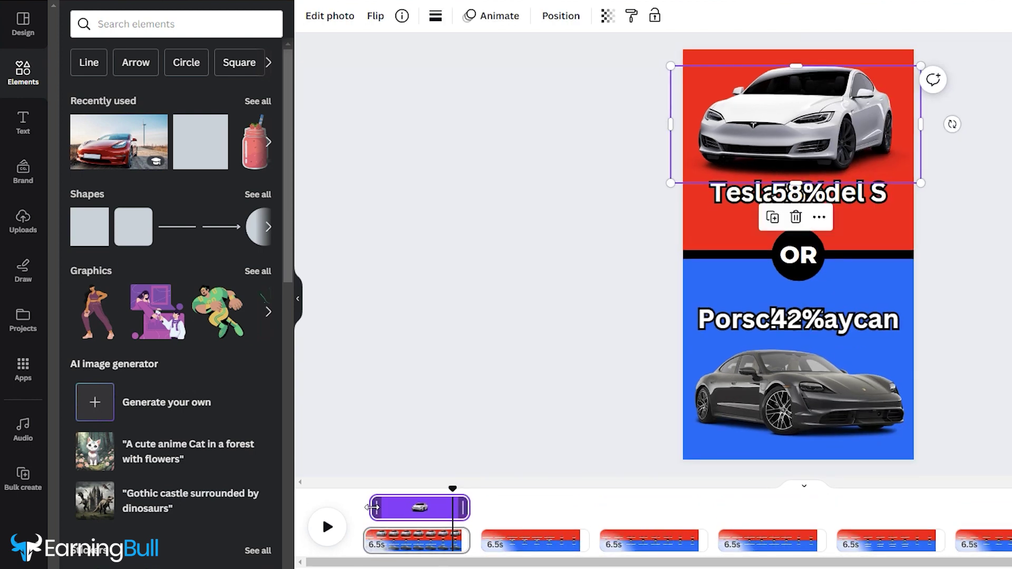
left_click(373, 507)
left_click_drag(370, 507, 368, 507)
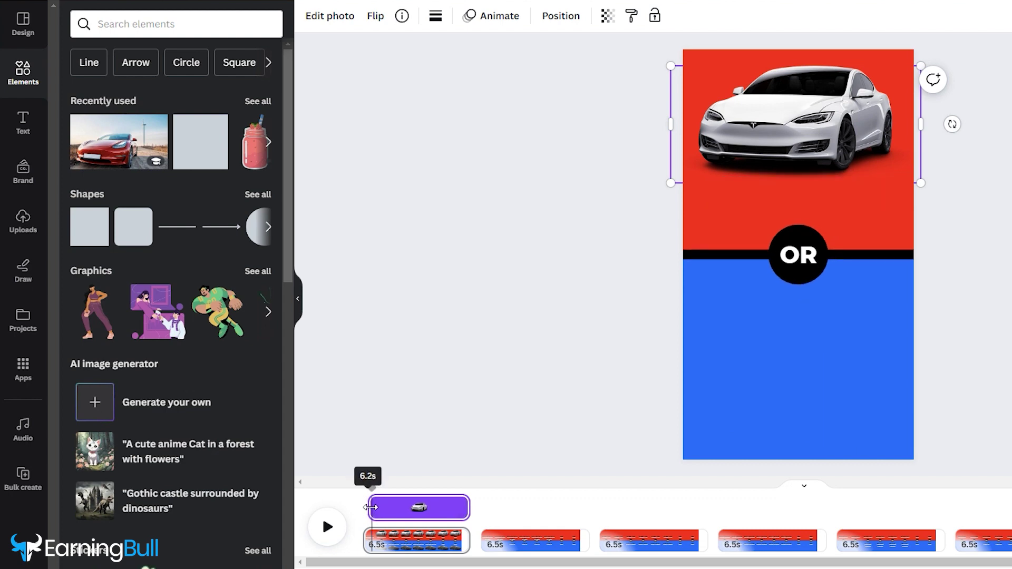
left_click(737, 101)
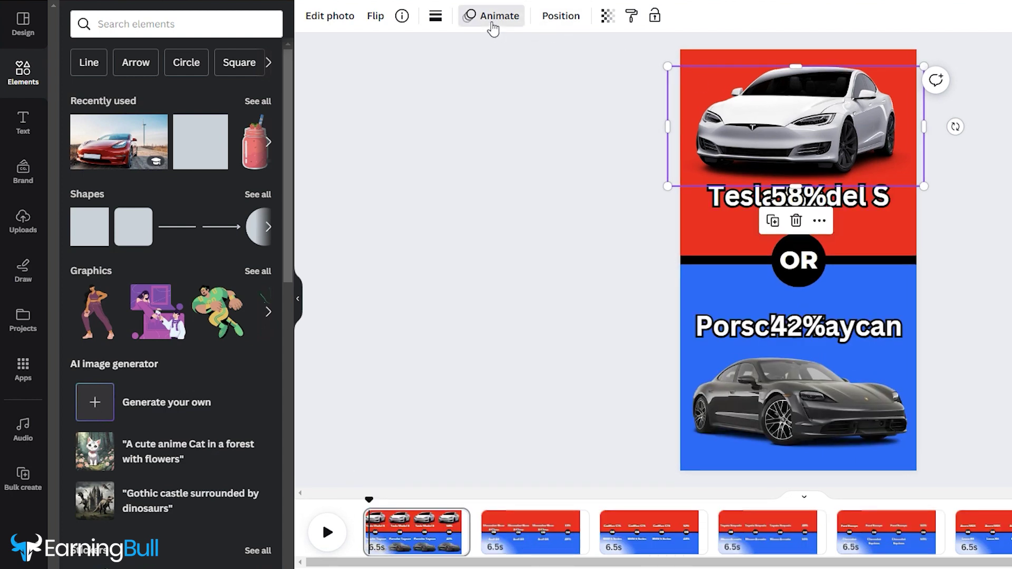
left_click(493, 21)
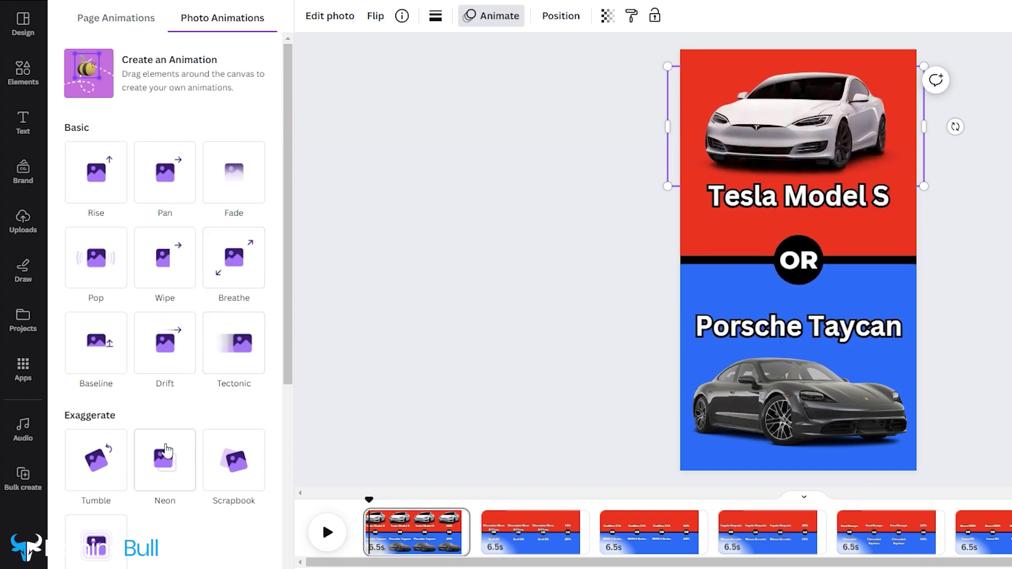
scroll(153, 490, "down", 4)
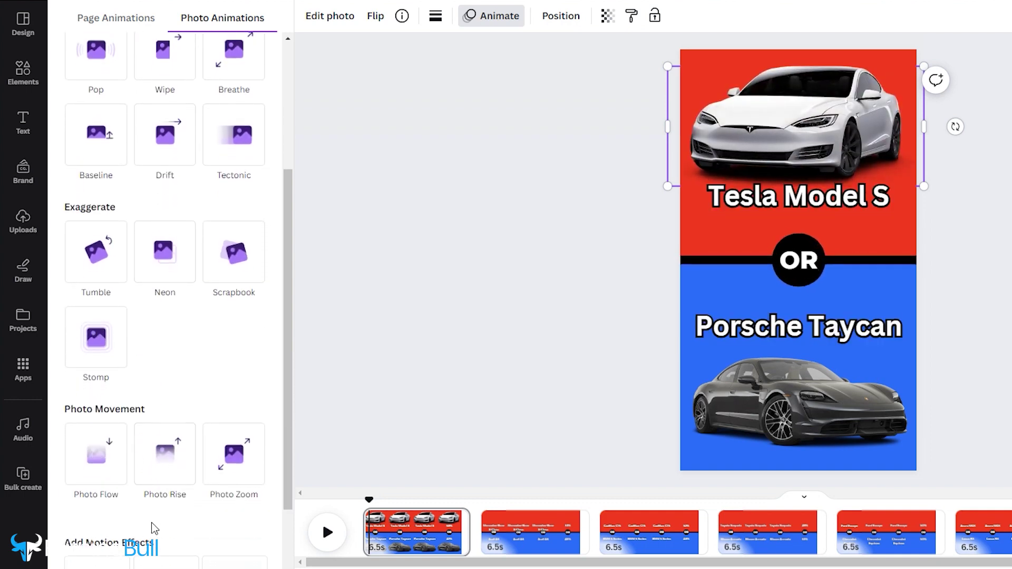
scroll(156, 517, "down", 3)
Color the 58% percentage text custom bright green #4DFF00
left_click(798, 196)
left_click(507, 16)
left_click(78, 98)
left_click(131, 216)
left_click(444, 300)
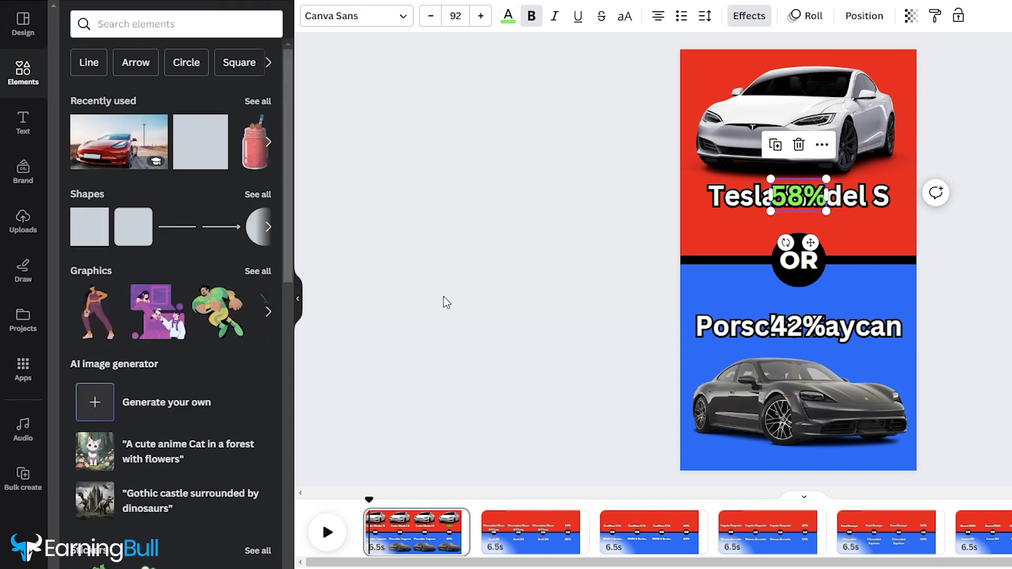
left_click(441, 391)
left_click(22, 430)
Add a 'fast tick' Clock Ticking sound at the page start, trimmed to 4.0 s, and generate the car-question voiceover
left_click(145, 29)
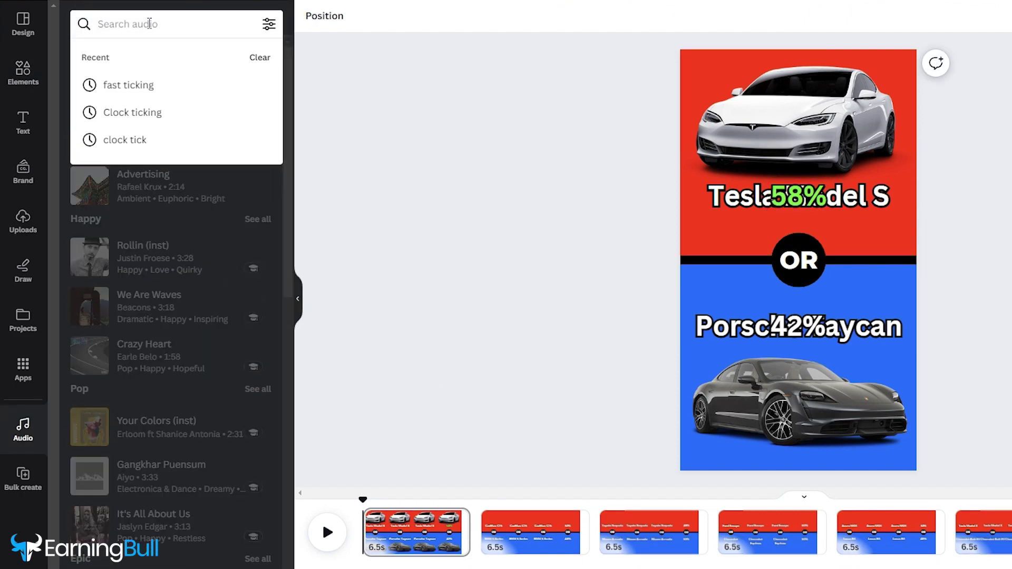
type("fast ticking")
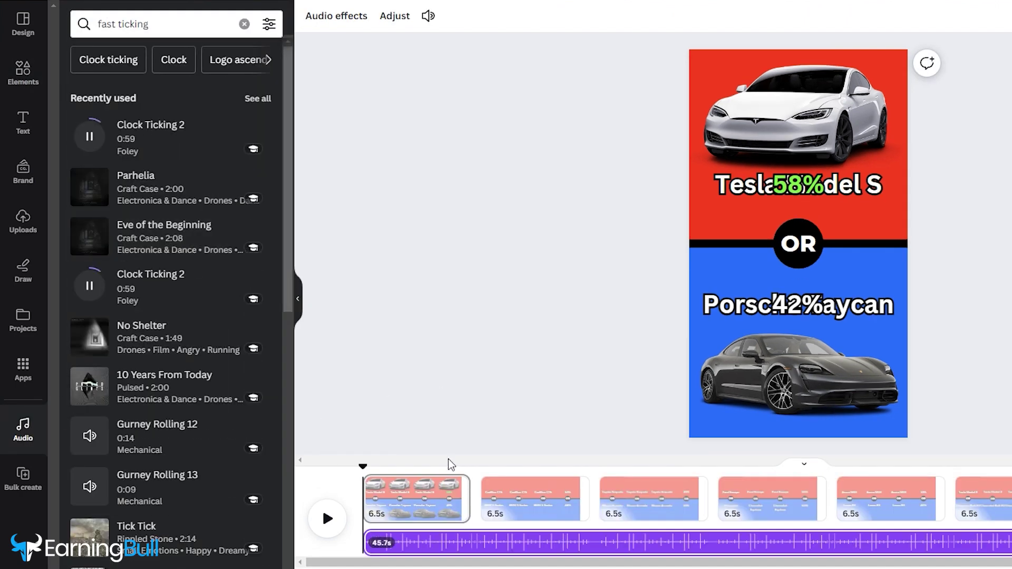
left_click(372, 475)
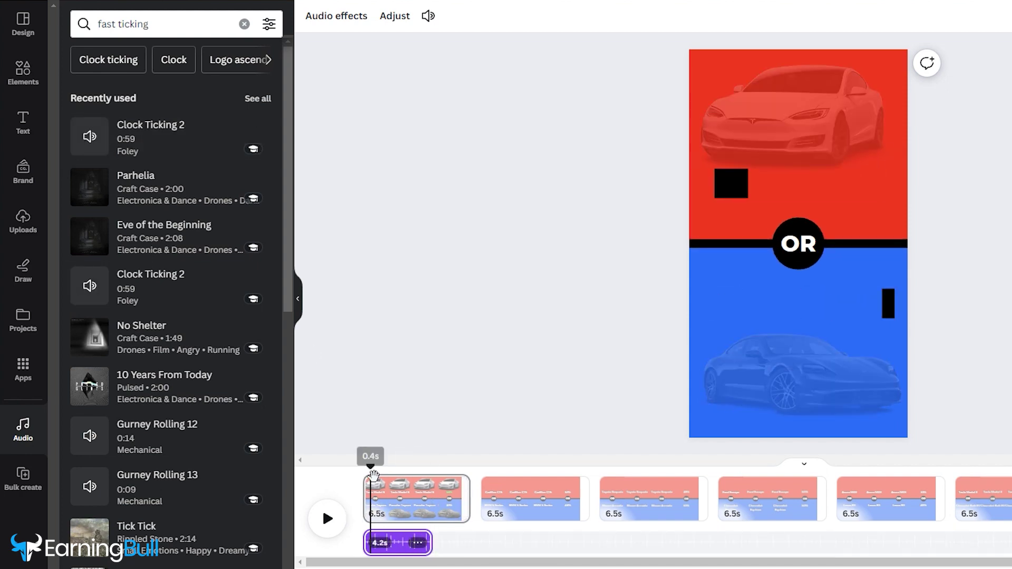
left_click_drag(352, 540, 353, 541)
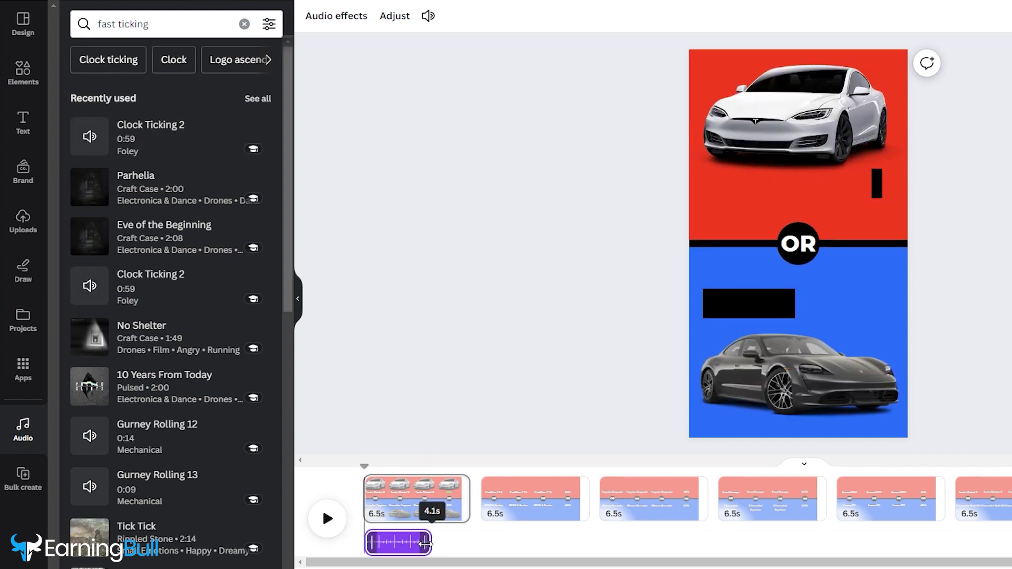
left_click(431, 467)
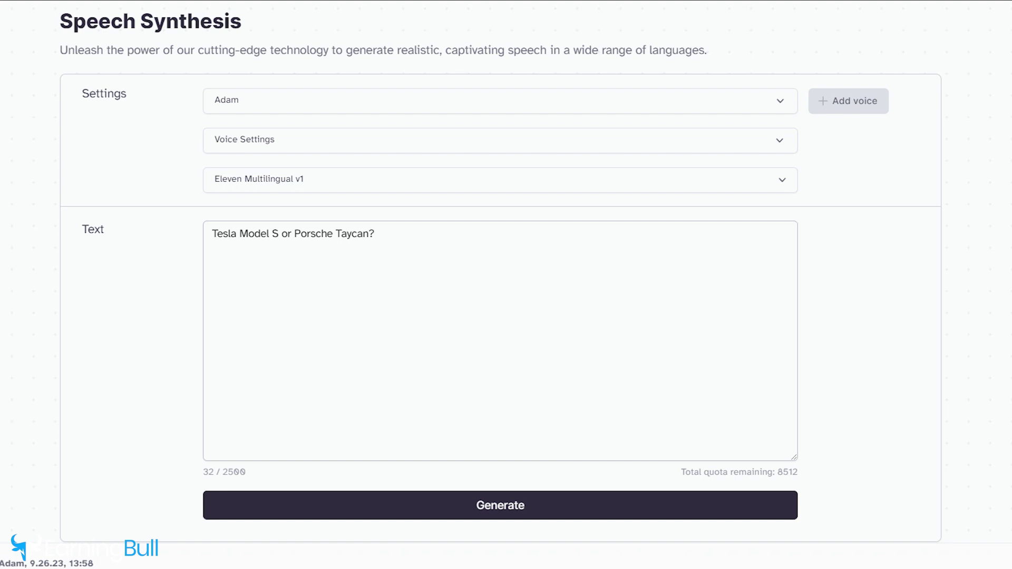
left_click(499, 507)
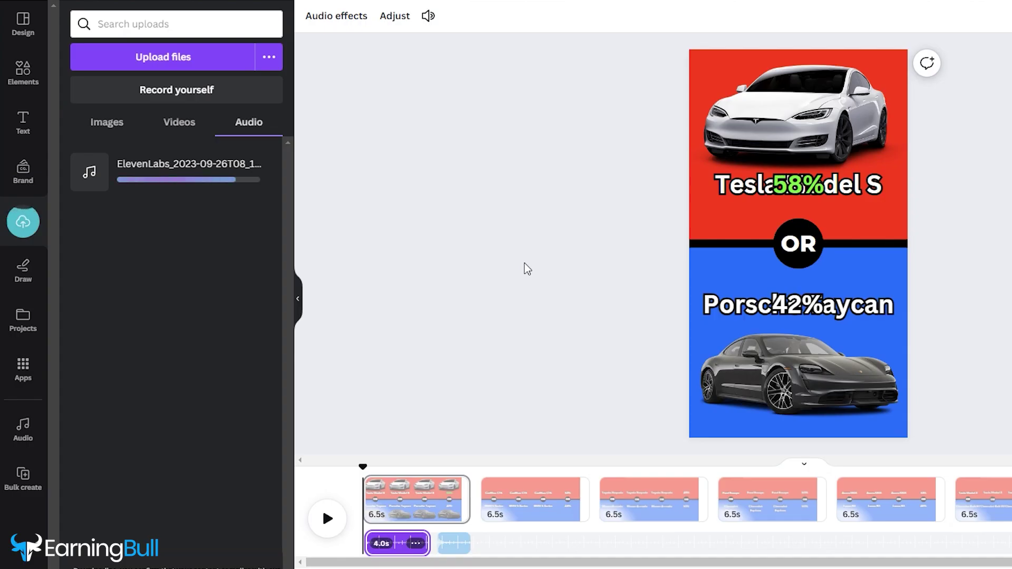
Place the uploaded ElevenLabs voiceover as a 1.9s clip on the timeline and play the page
left_click_drag(172, 190, 389, 545)
key("space")
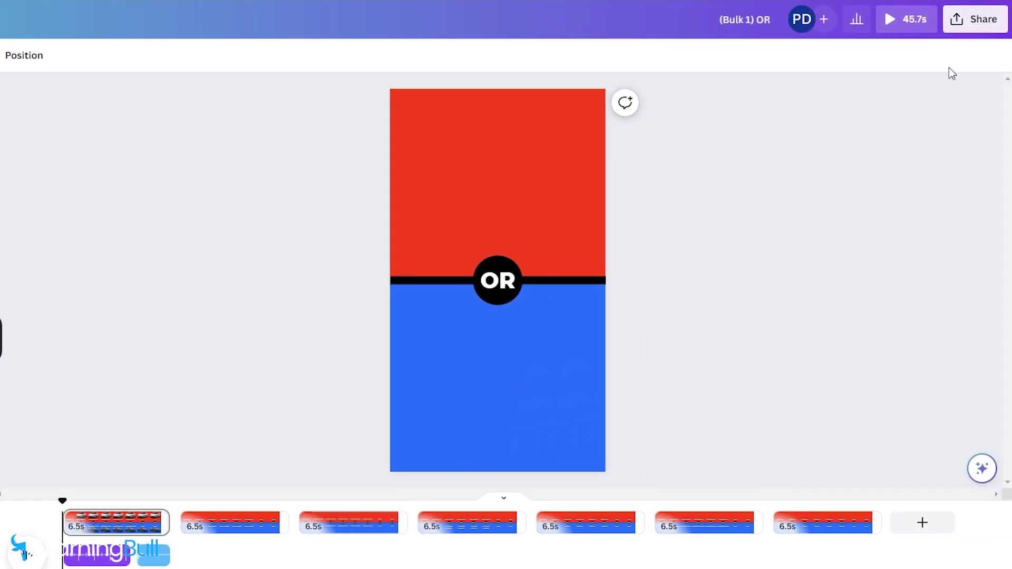
Download all 7 pages as separate 1080p MP4 video files
left_click(972, 21)
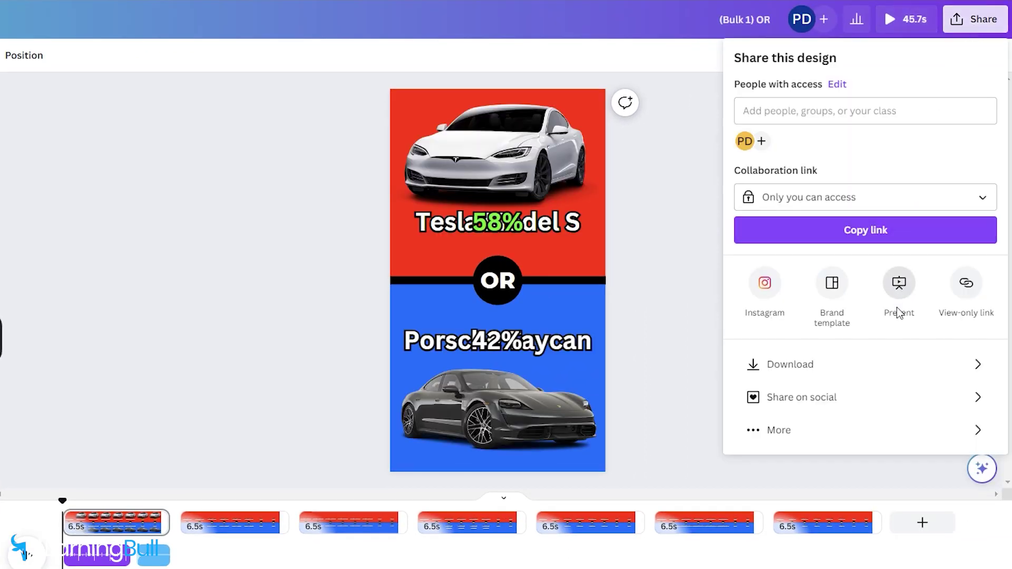
left_click(881, 369)
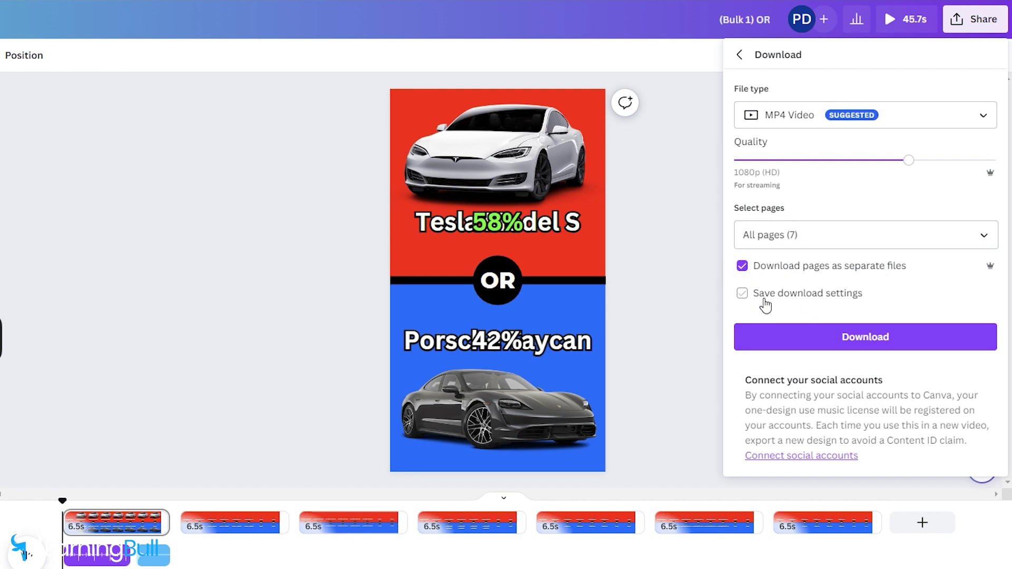
left_click(815, 348)
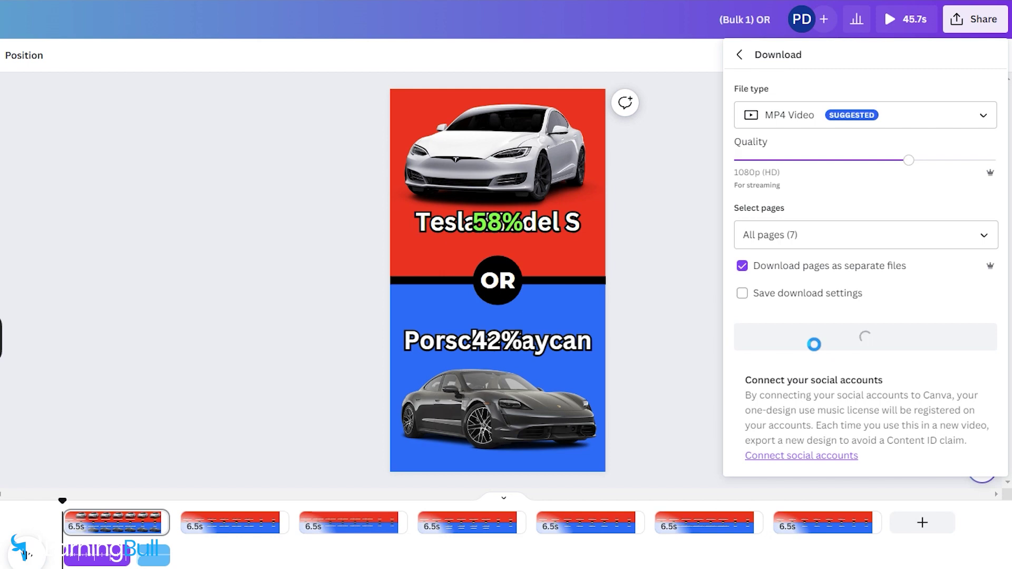